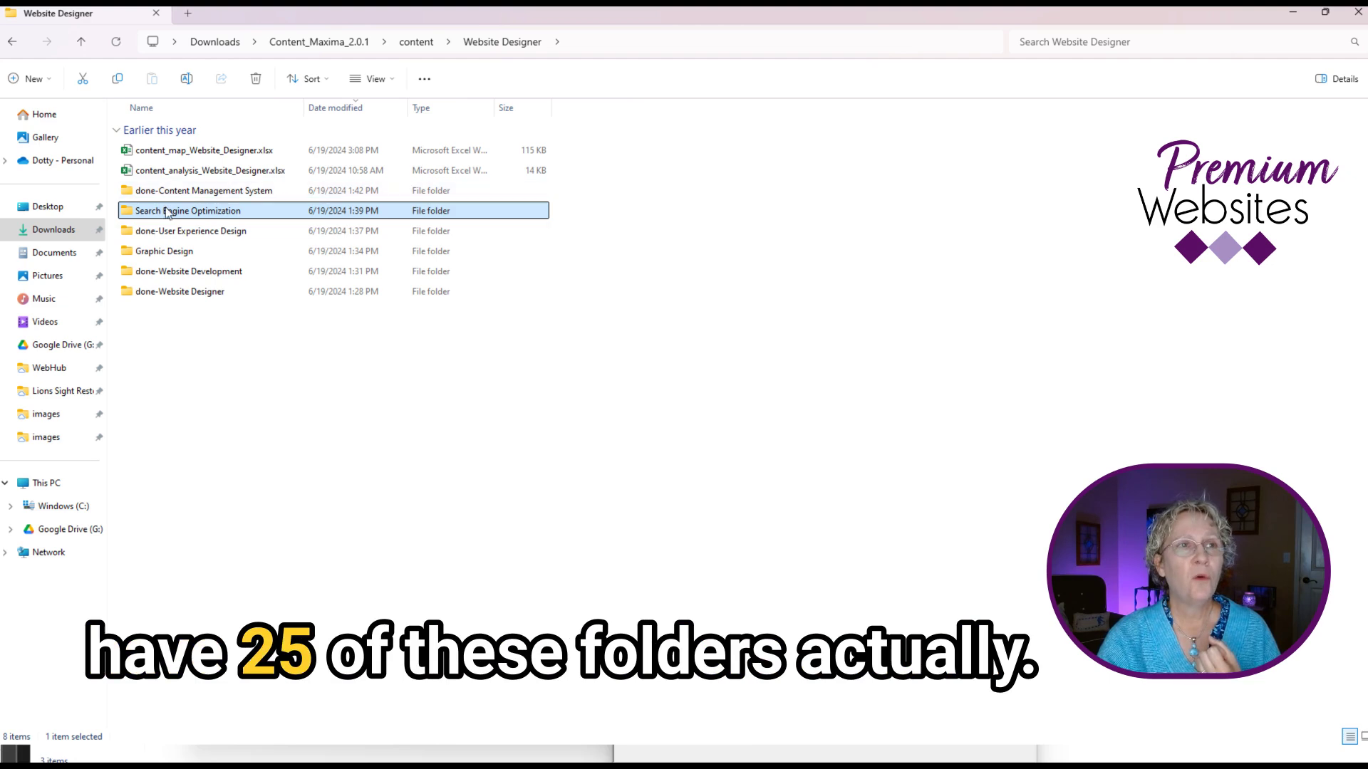
Step: Open Search Engine Optimization_article.txt from the Article folder inside the Search Engine Optimization folder
click(181, 374)
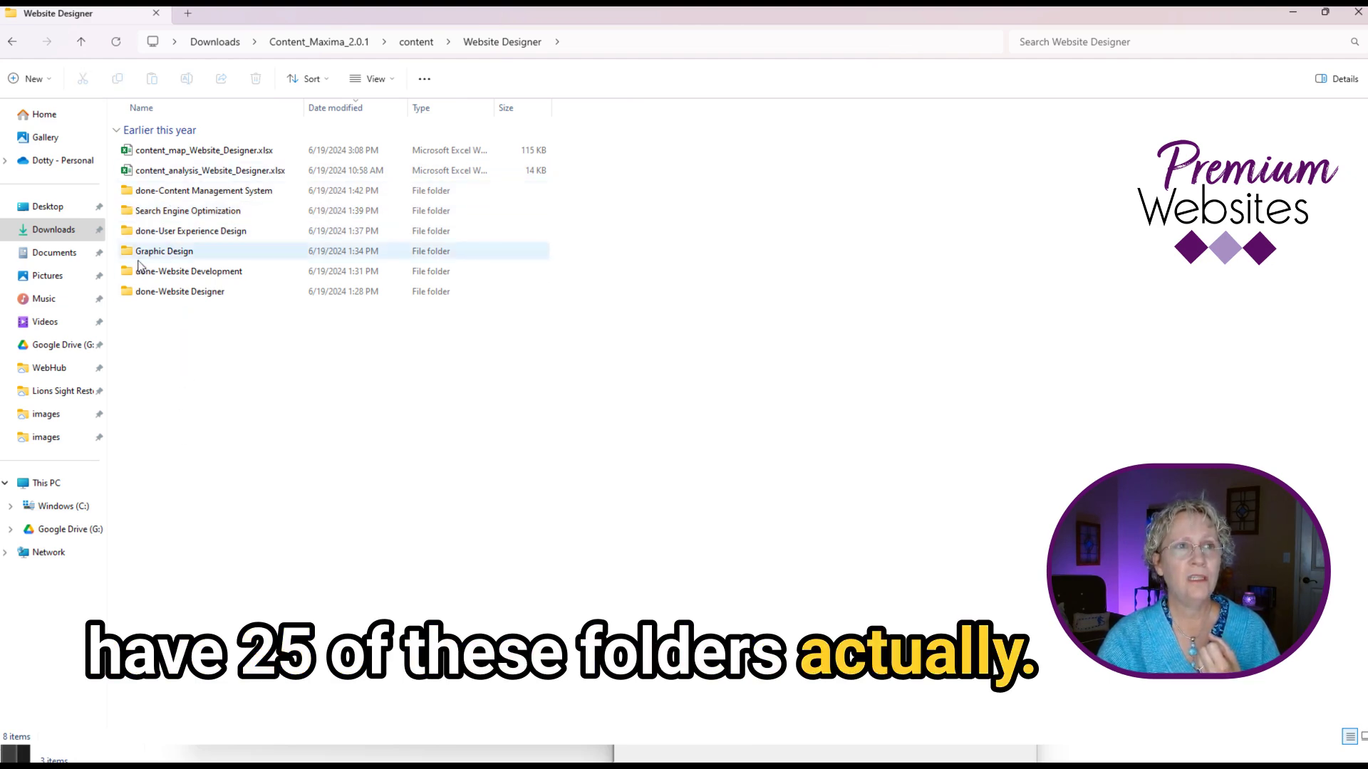
click(181, 214)
double_click(181, 213)
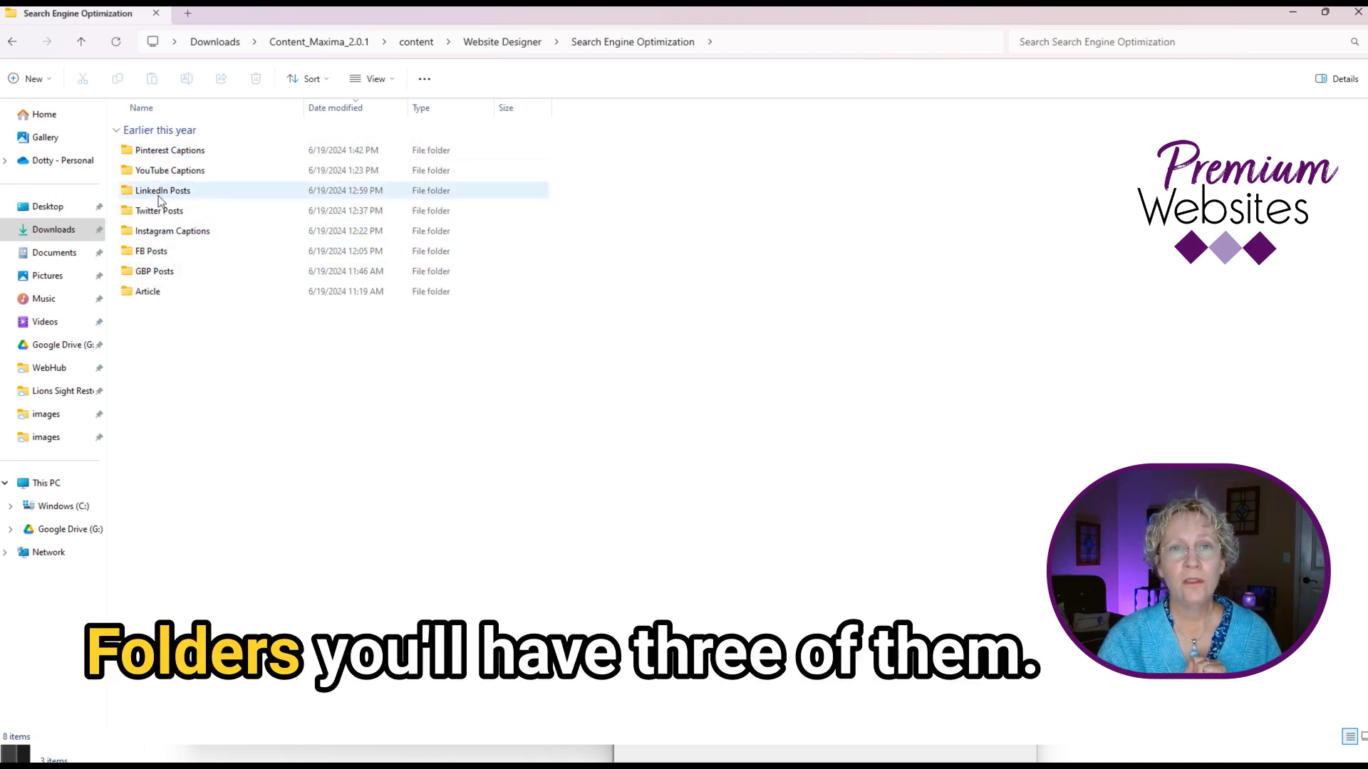
double_click(150, 292)
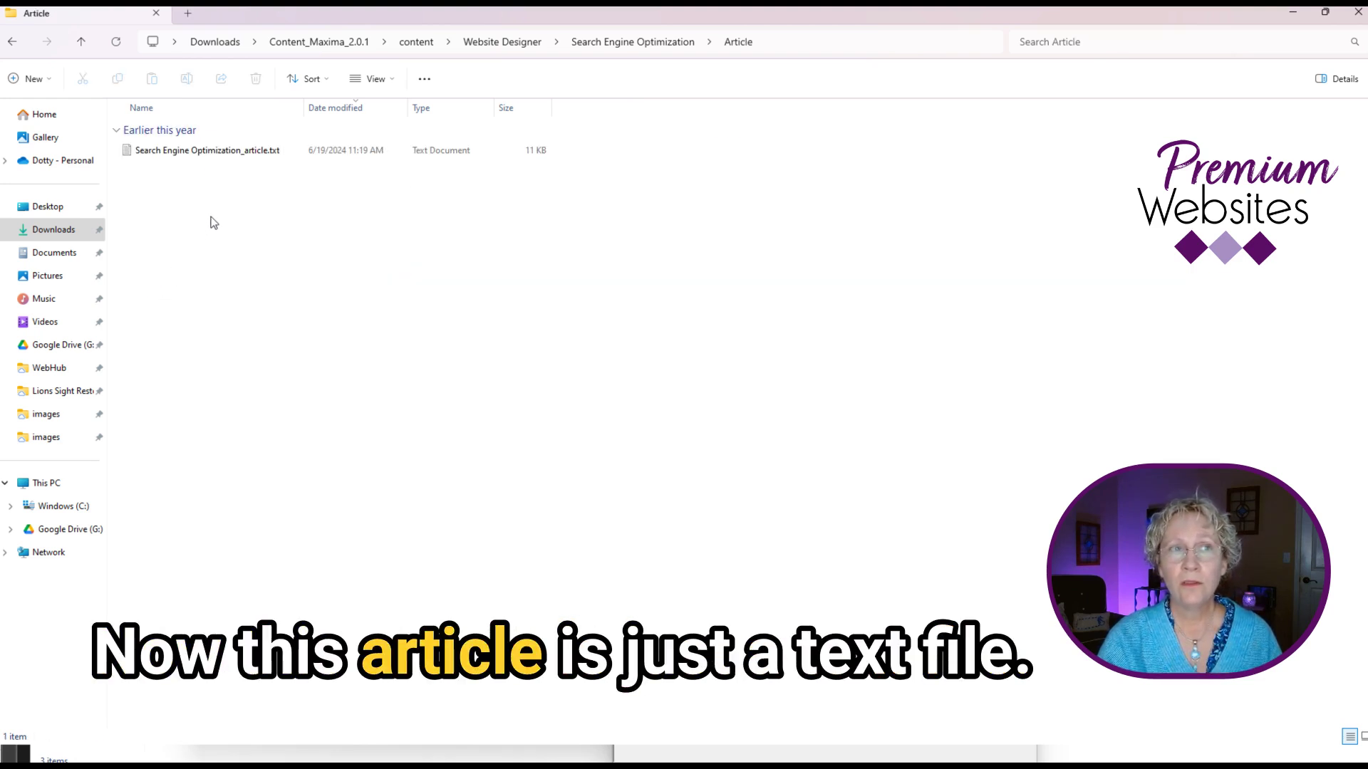
double_click(238, 154)
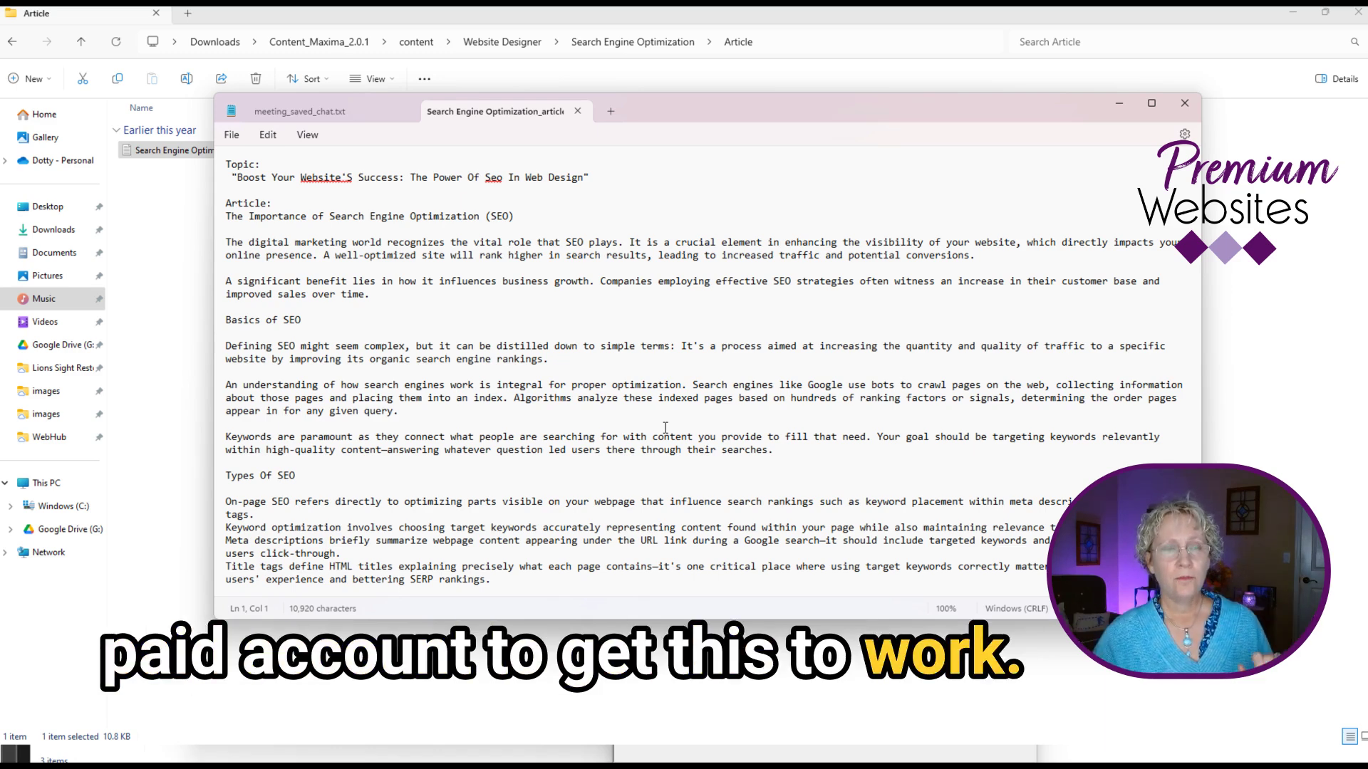
Step: Examine the article text file from its topic and body through to the outline at the end
drag(725, 109, 656, 187)
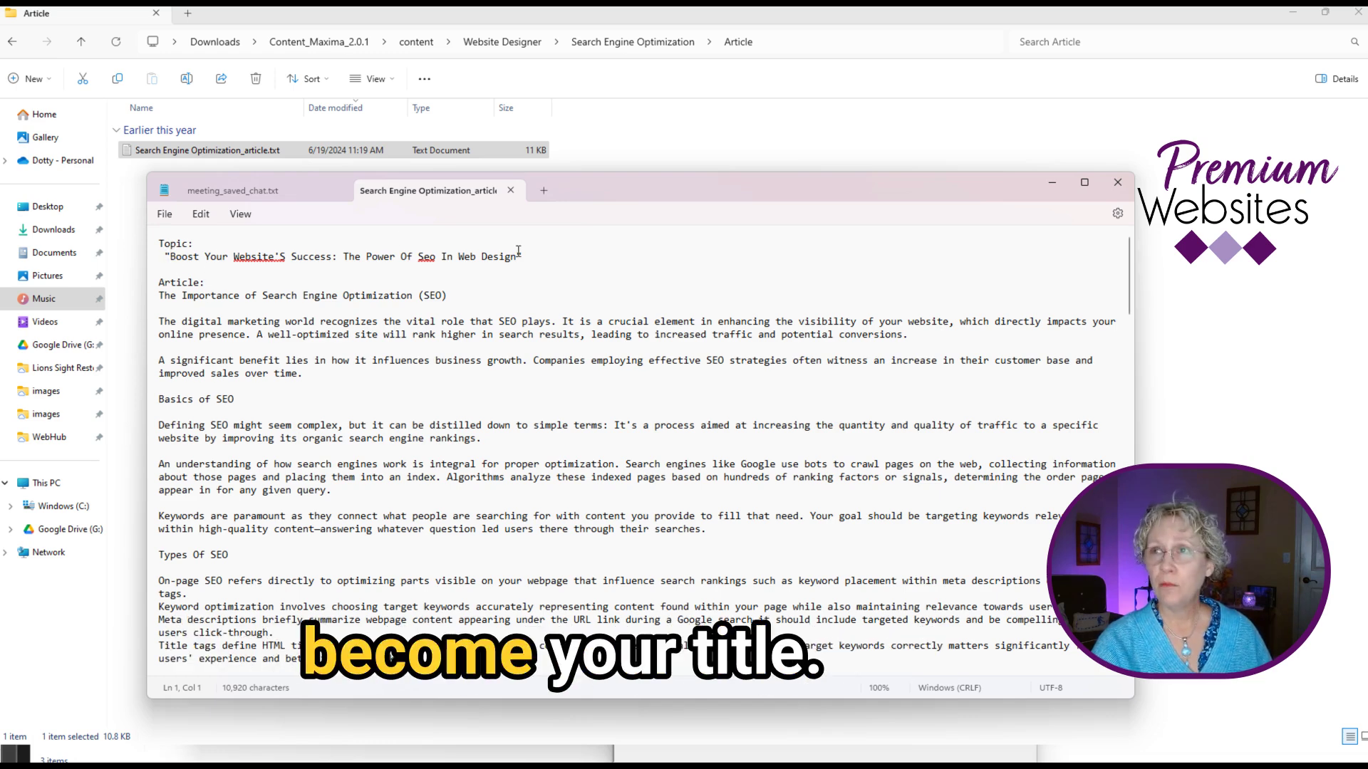
scroll(311, 342, down, 6)
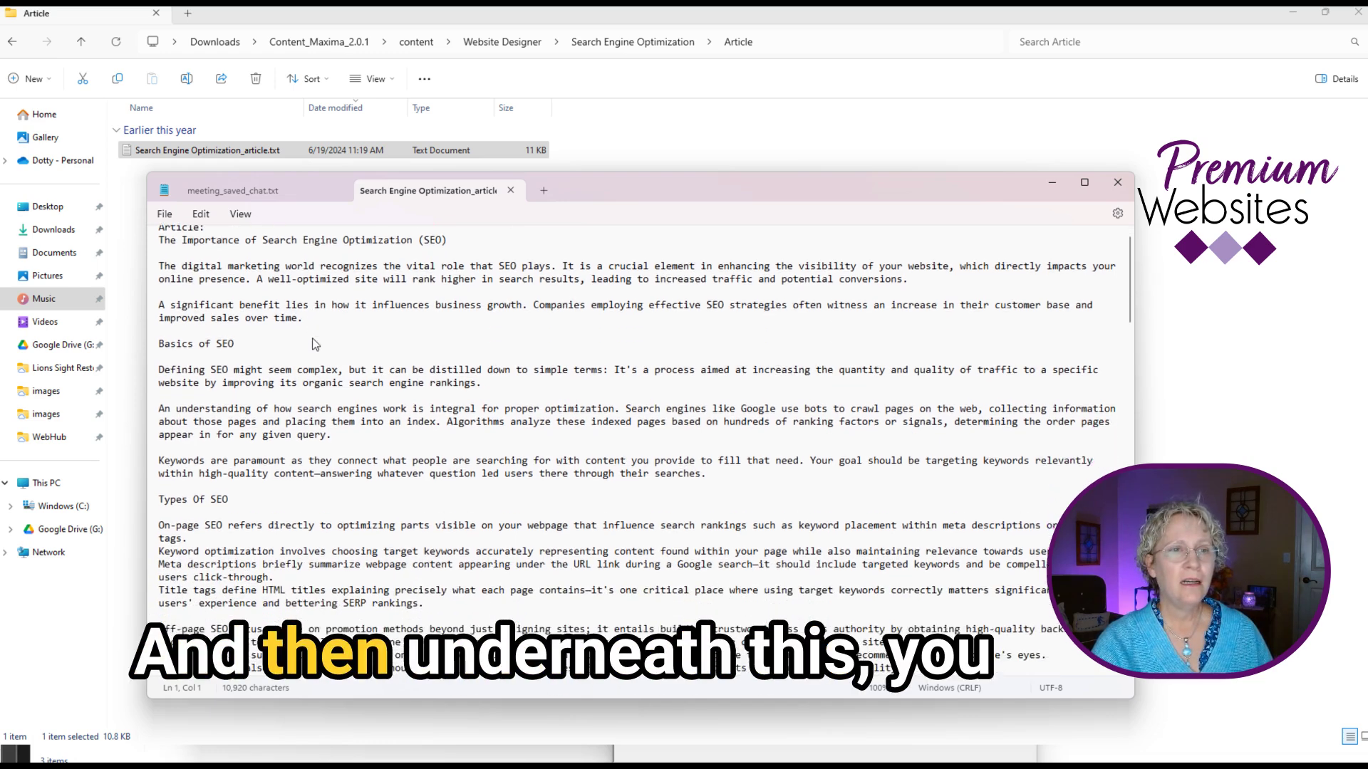
scroll(311, 342, down, 20)
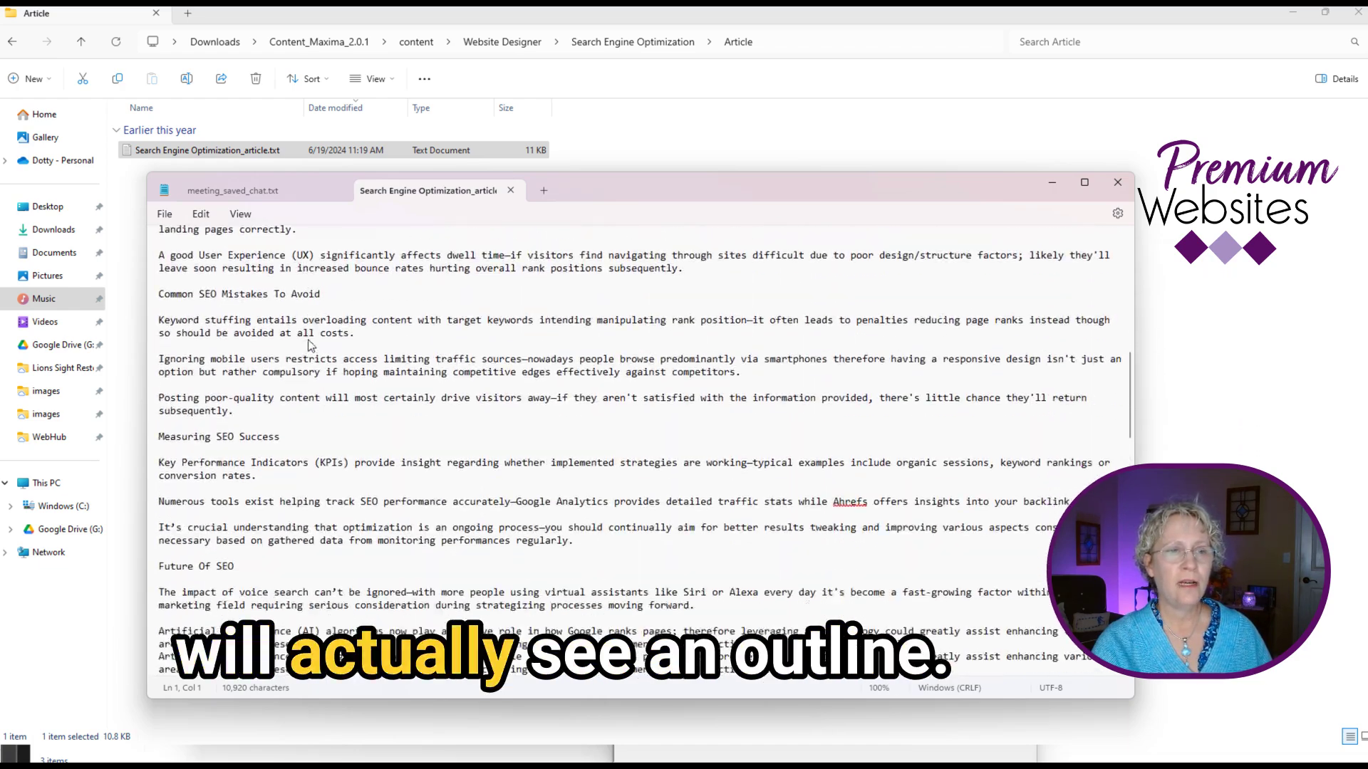
scroll(309, 347, down, 15)
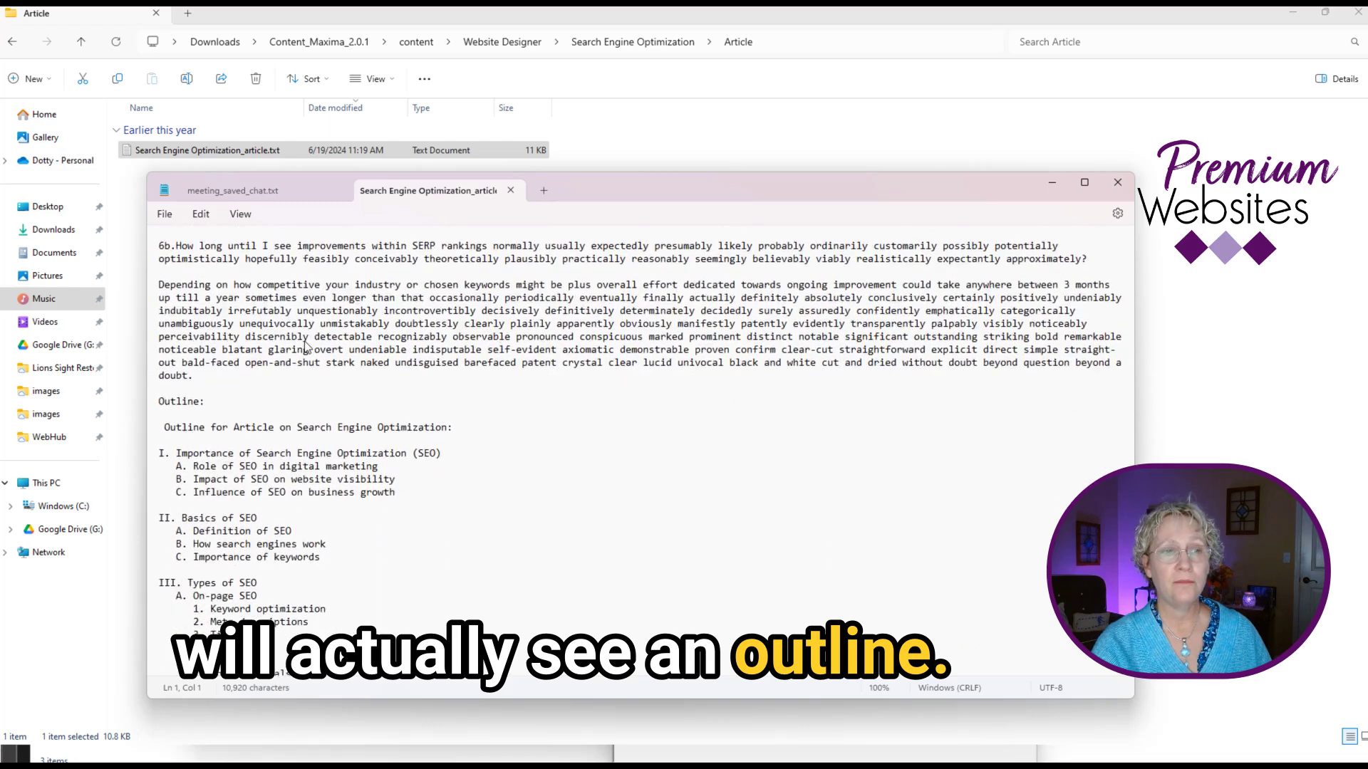
scroll(306, 346, down, 6)
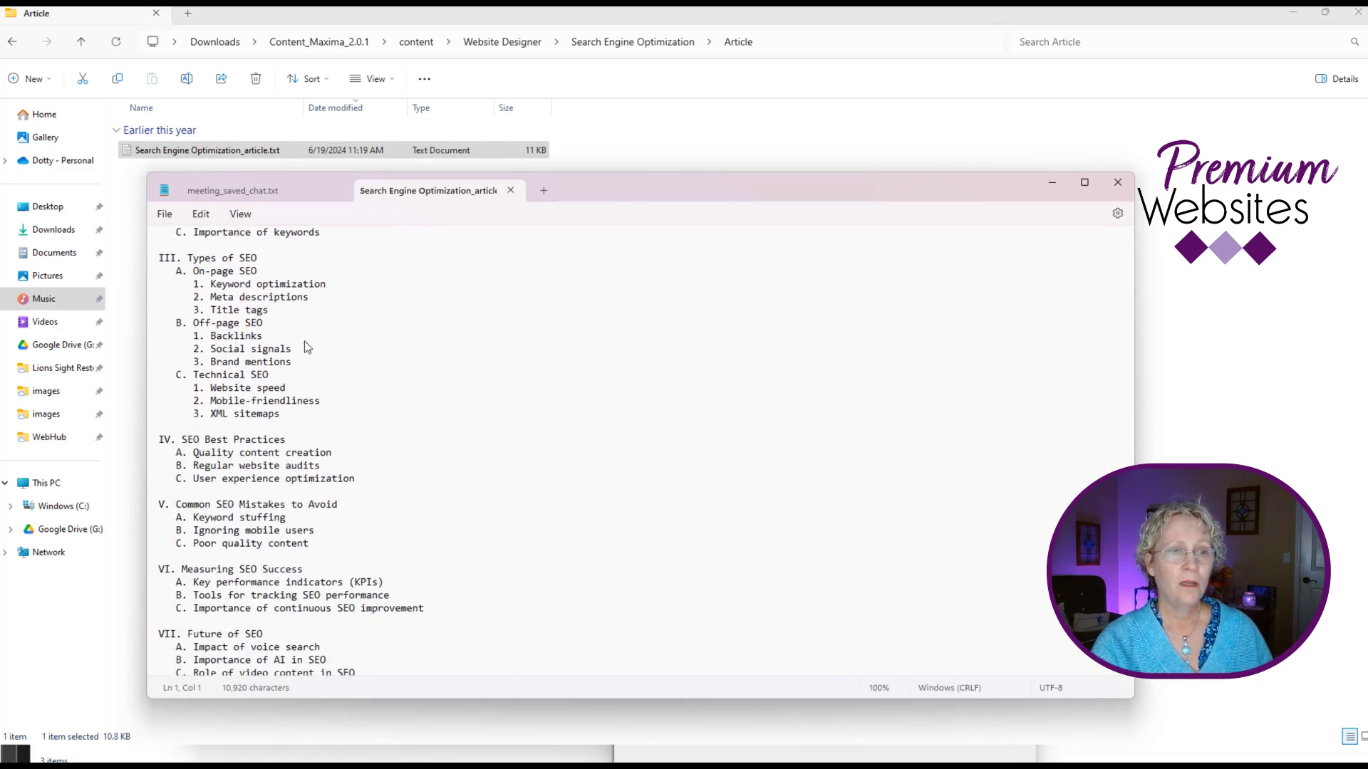
scroll(306, 347, up, 4)
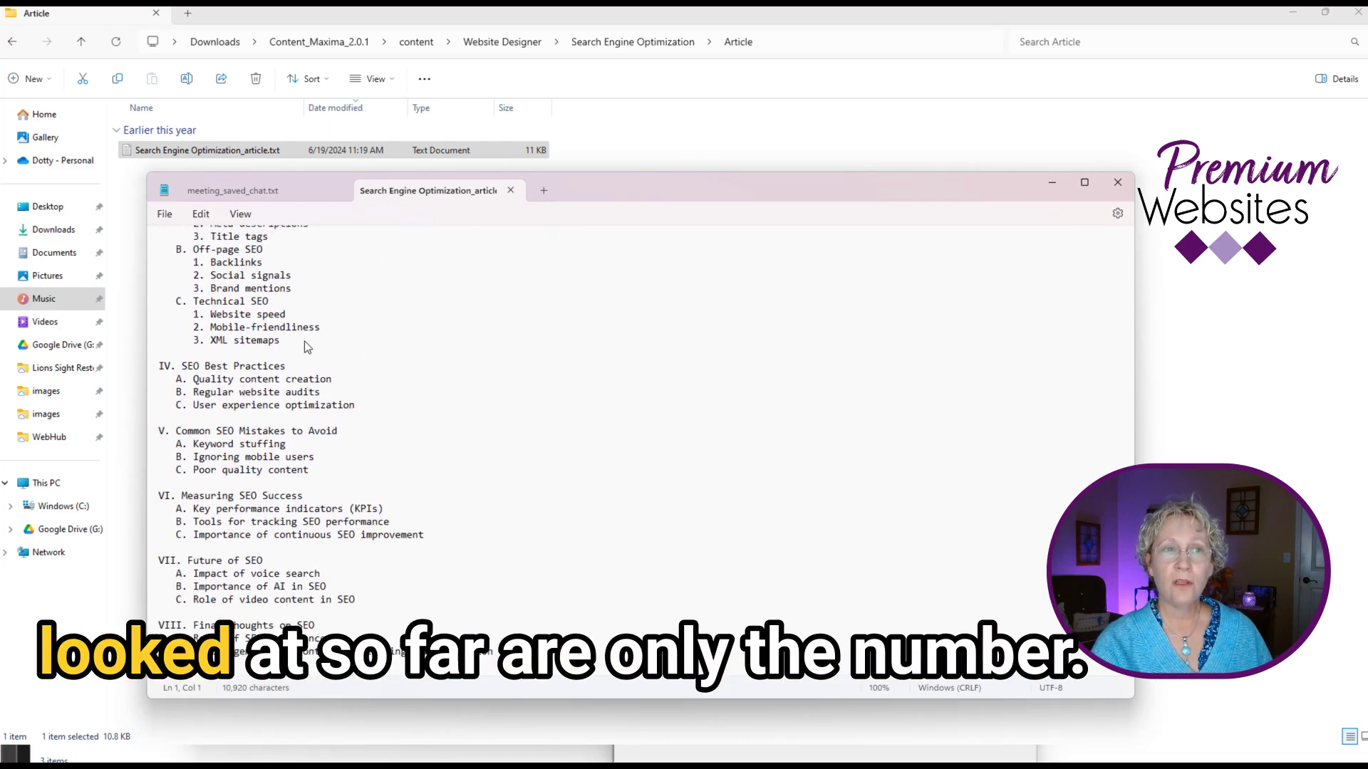
scroll(305, 344, up, 1)
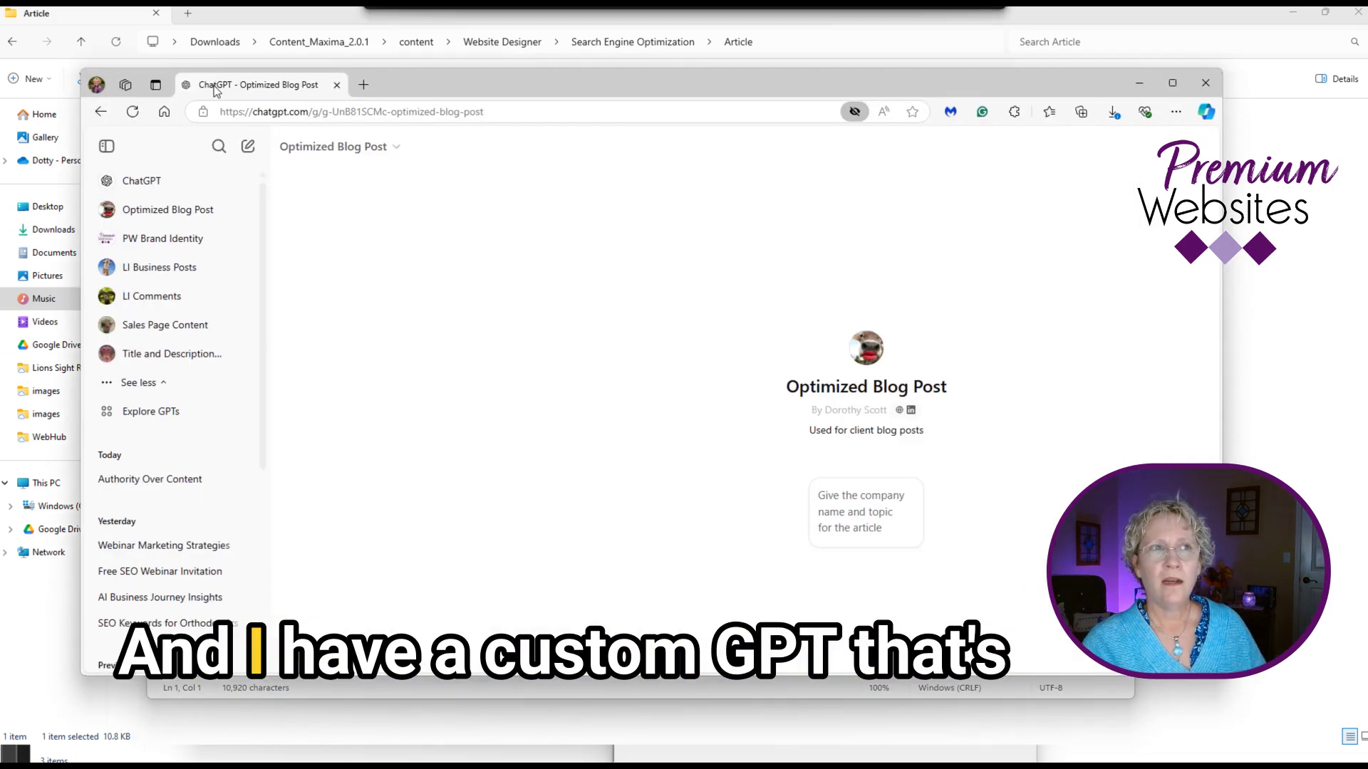
Step: Switch to ChatGPT and maximize the browser window showing the Optimized Blog Post GPT
drag(212, 91, 199, 178)
key(super+Up)
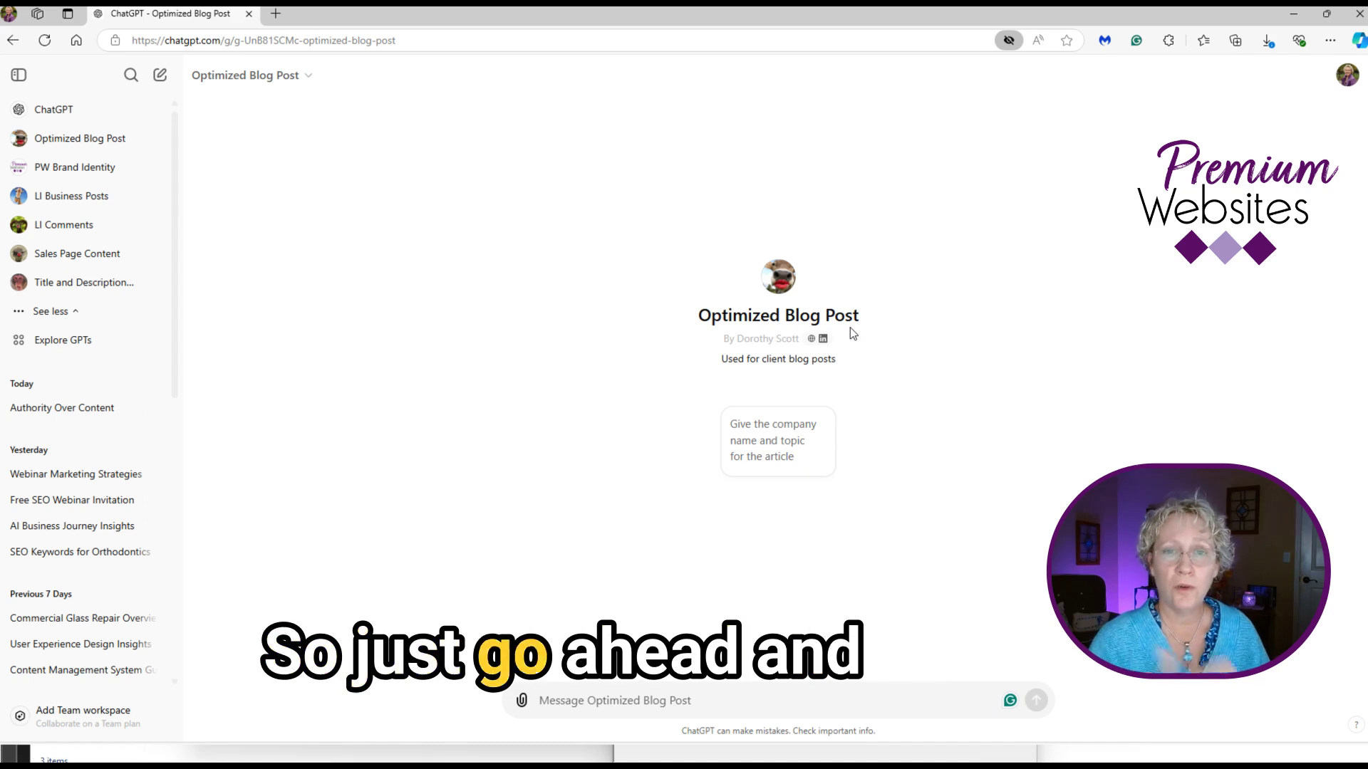
Step: Copy the topic, article and FAQ text above the outline in the Search Engine Optimization article file in Notepad
key(alt+Tab)
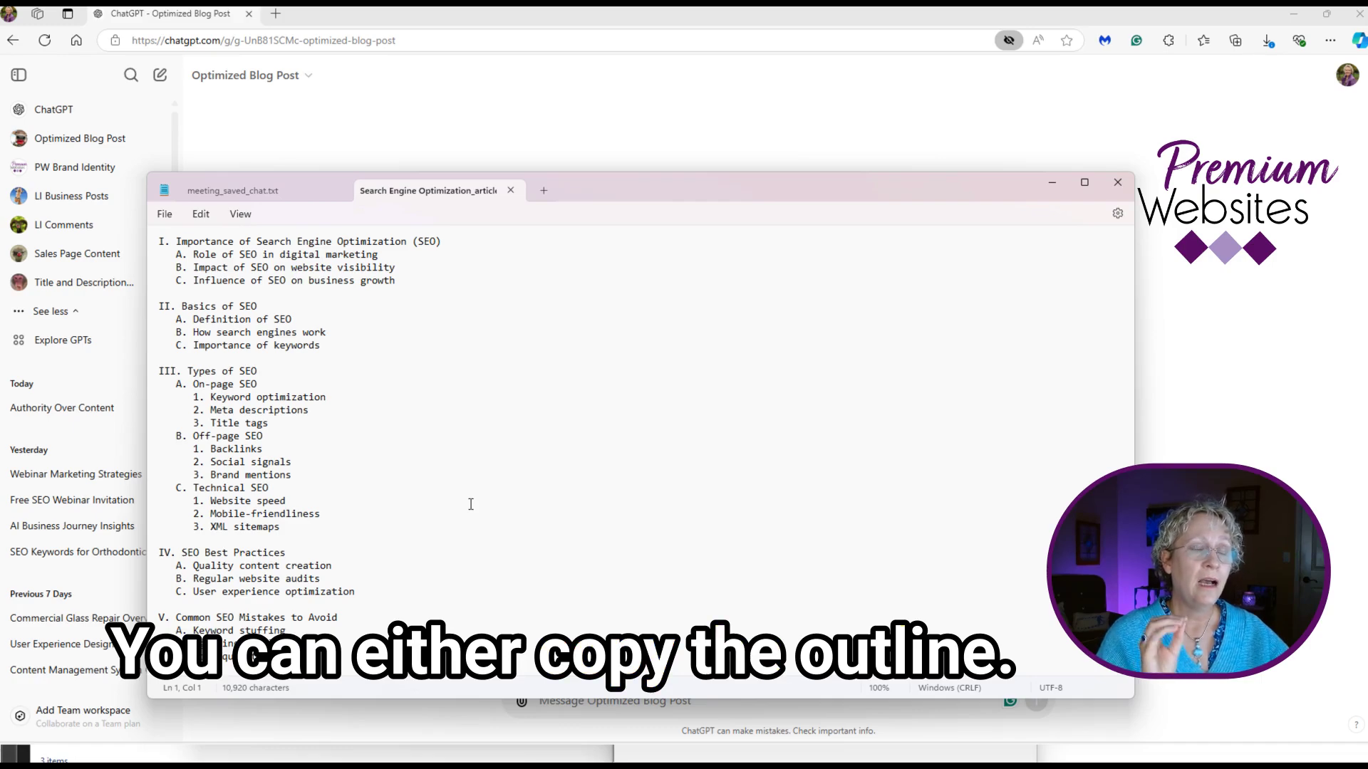
scroll(470, 504, up, 15)
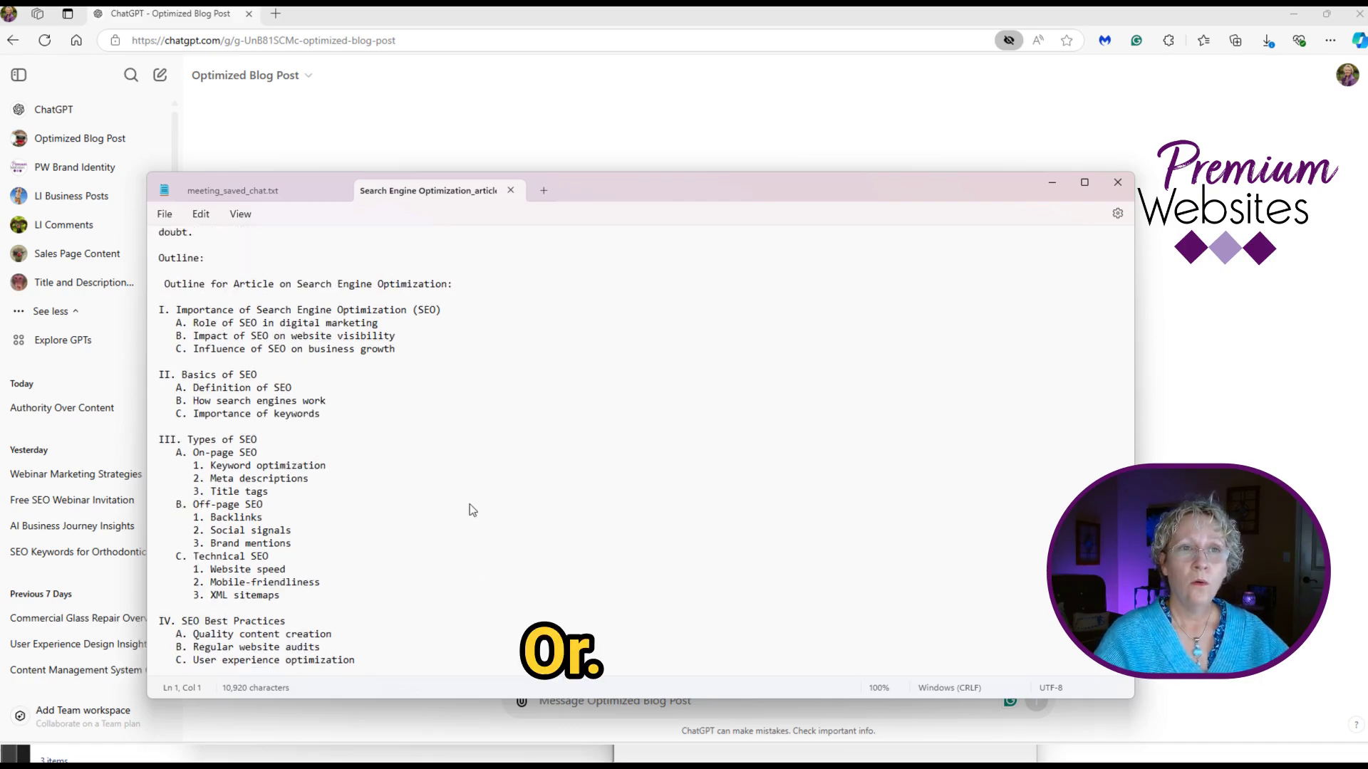
scroll(469, 503, up, 15)
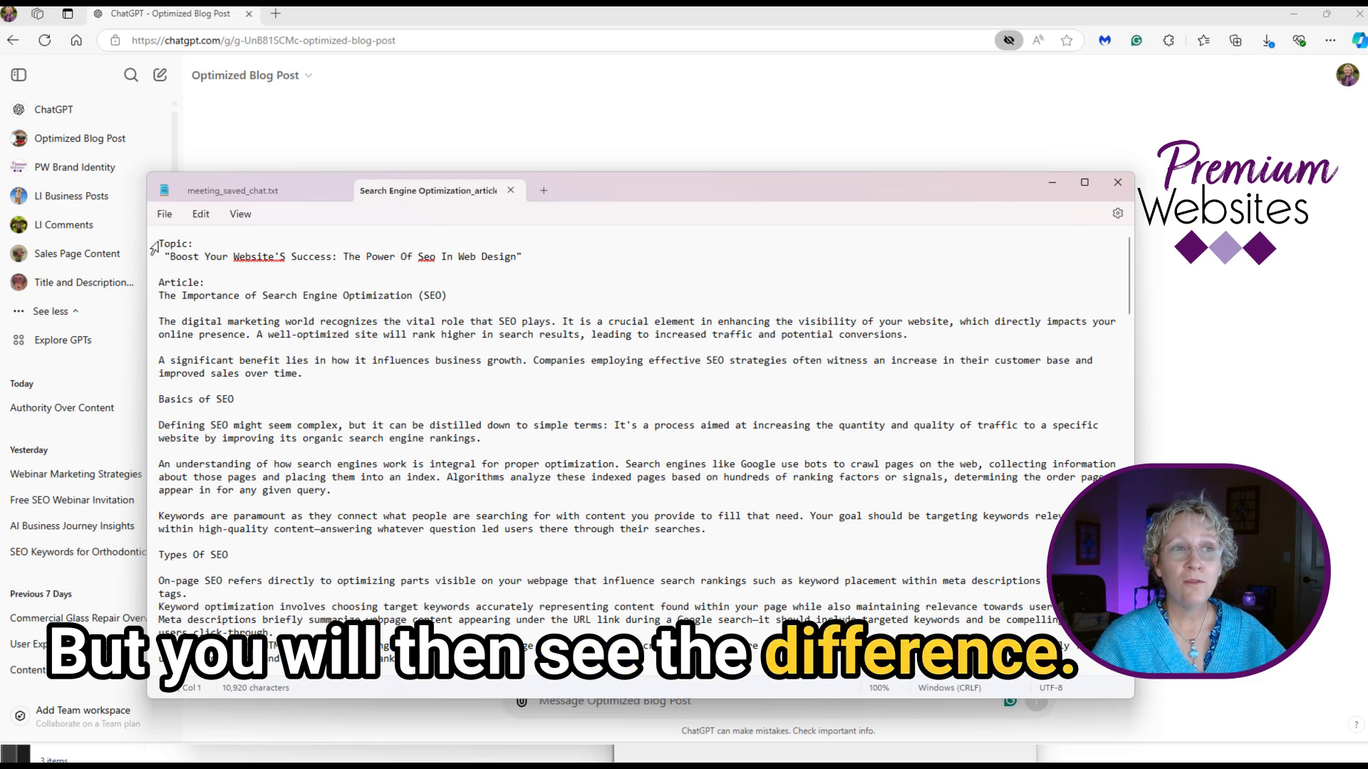
drag(159, 243, 400, 499)
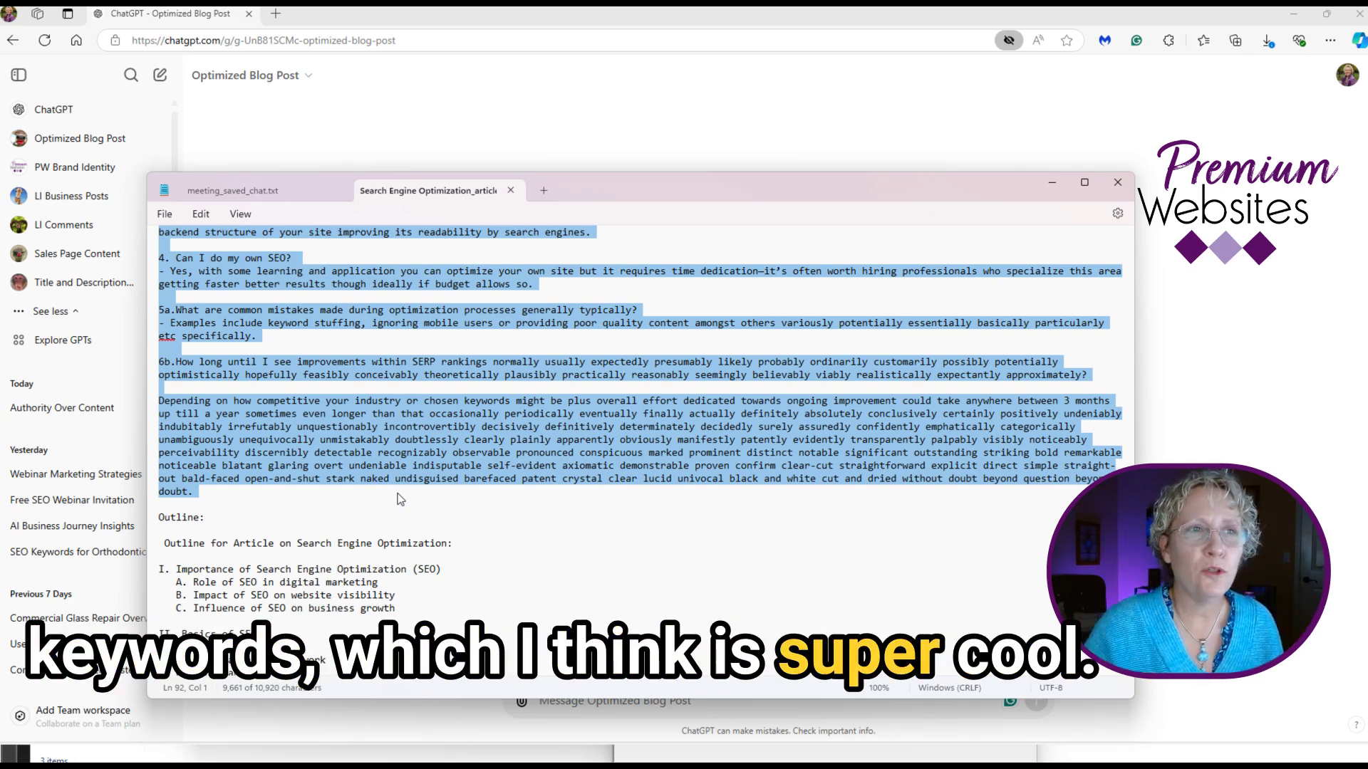
right_click(460, 445)
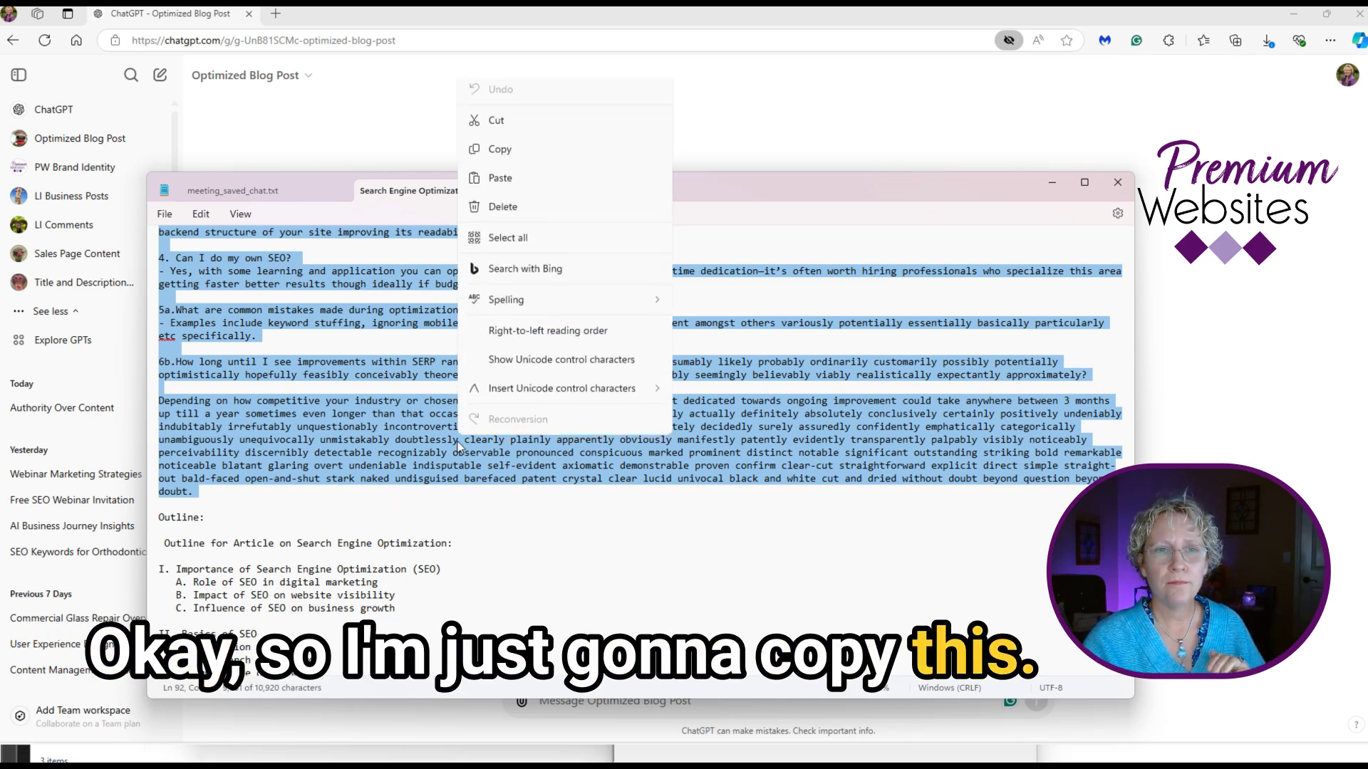
click(498, 154)
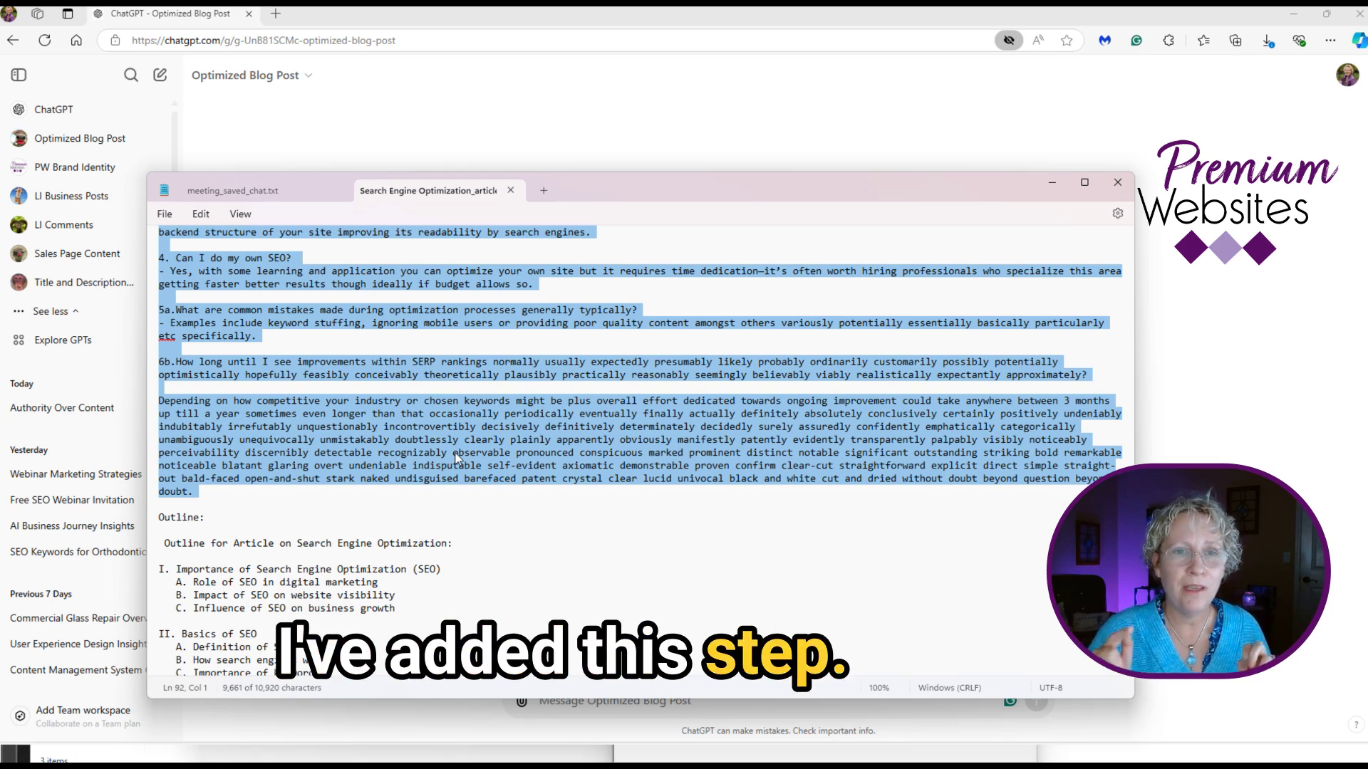
Step: Switch to ChatGPT and send the Optimized Blog Post GPT the company name with the copied article in quotation marks
click(473, 731)
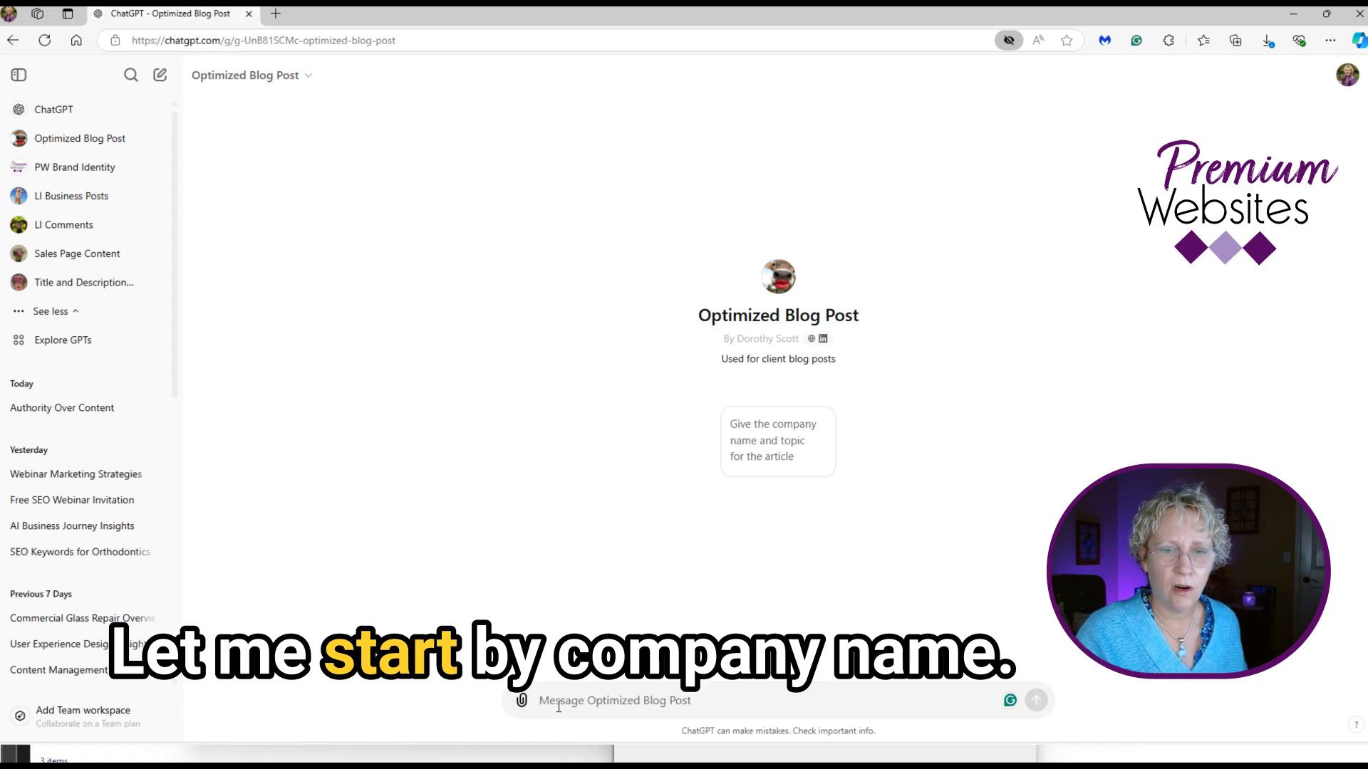
key(ctrl+v)
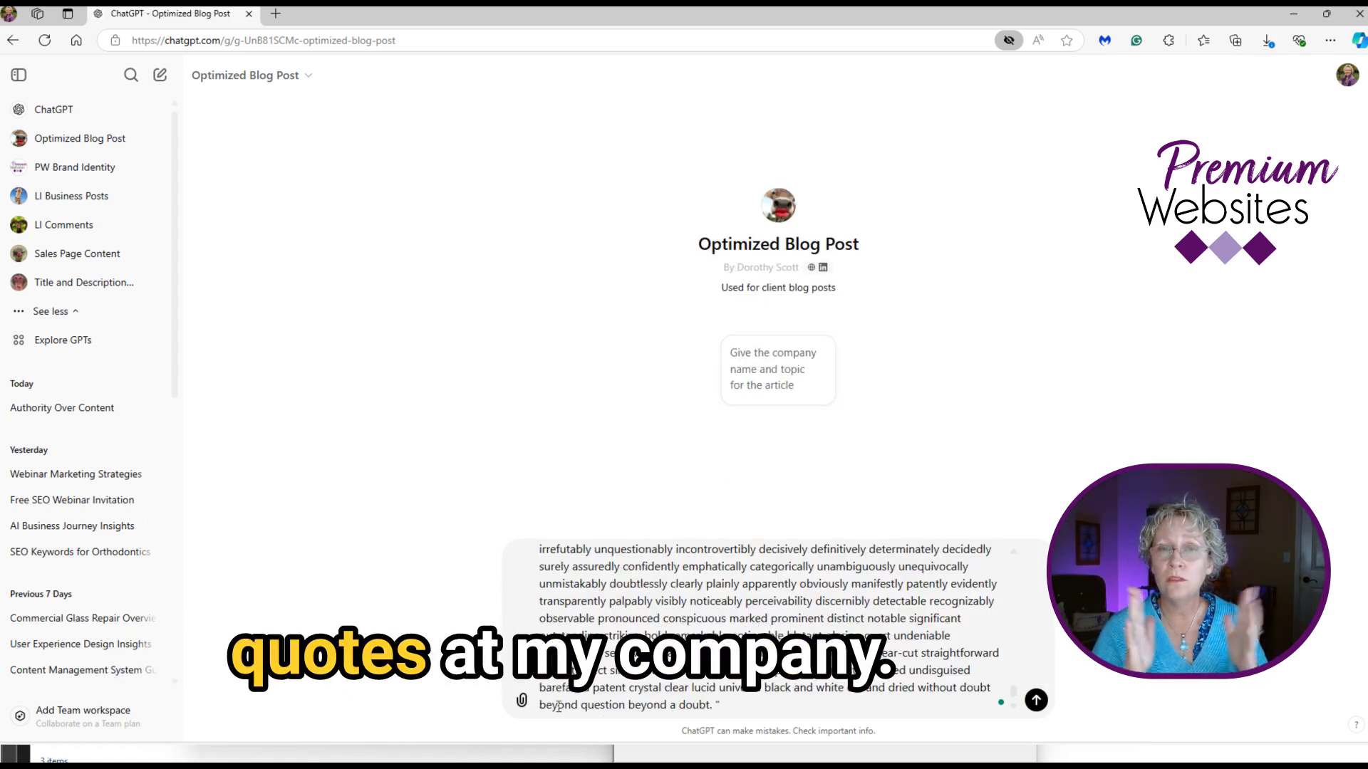
key(Return)
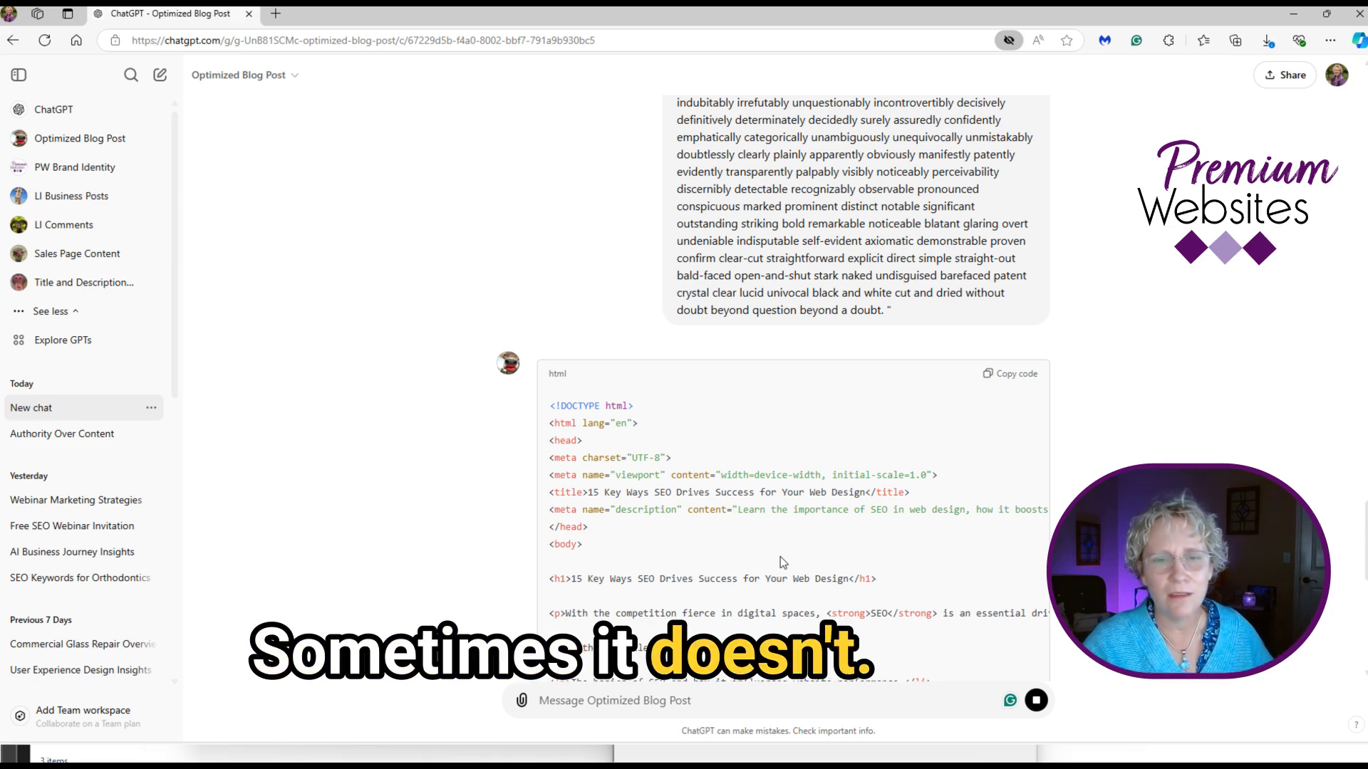
Step: Examine the generated HTML article, checking its H1, H2 and H3 heading levels and its sections through to the FAQ
scroll(780, 557, down, 10)
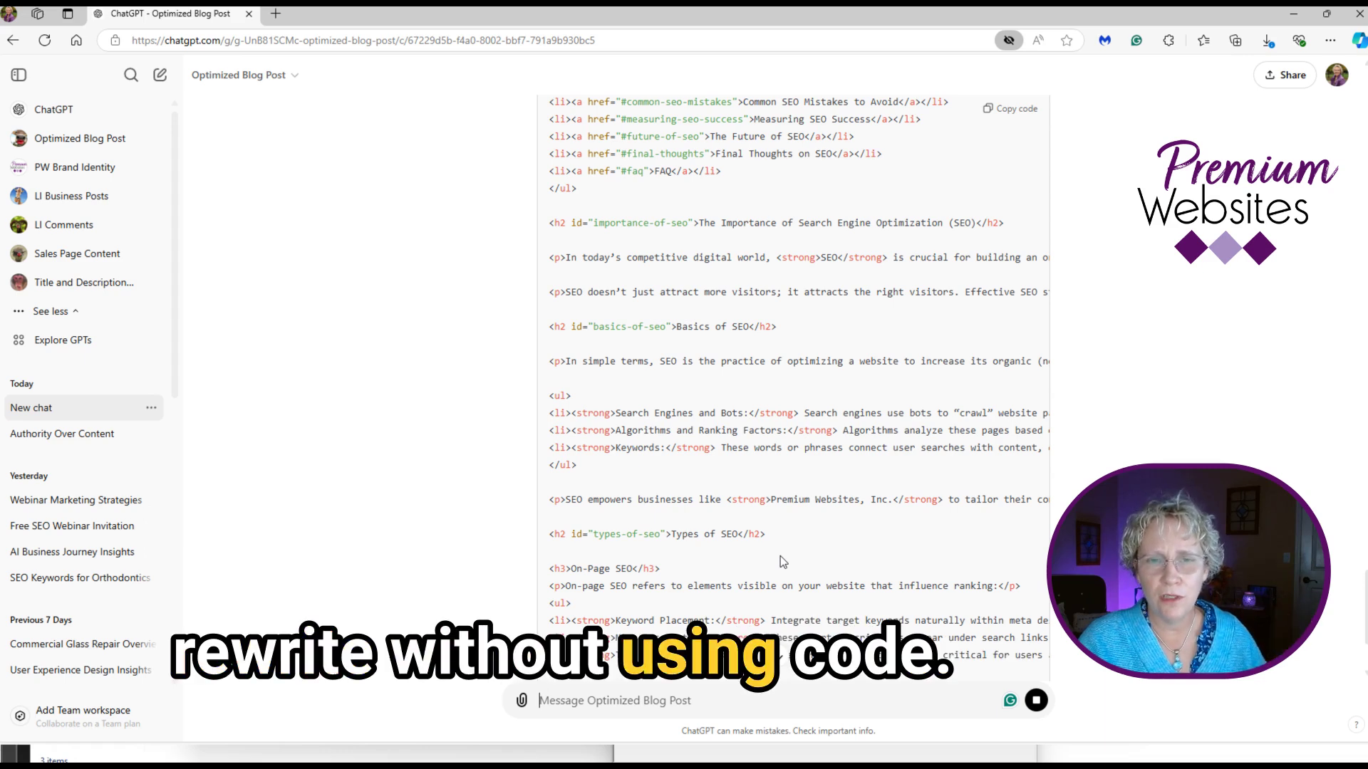
scroll(780, 556, down, 1)
scroll(780, 555, down, 2)
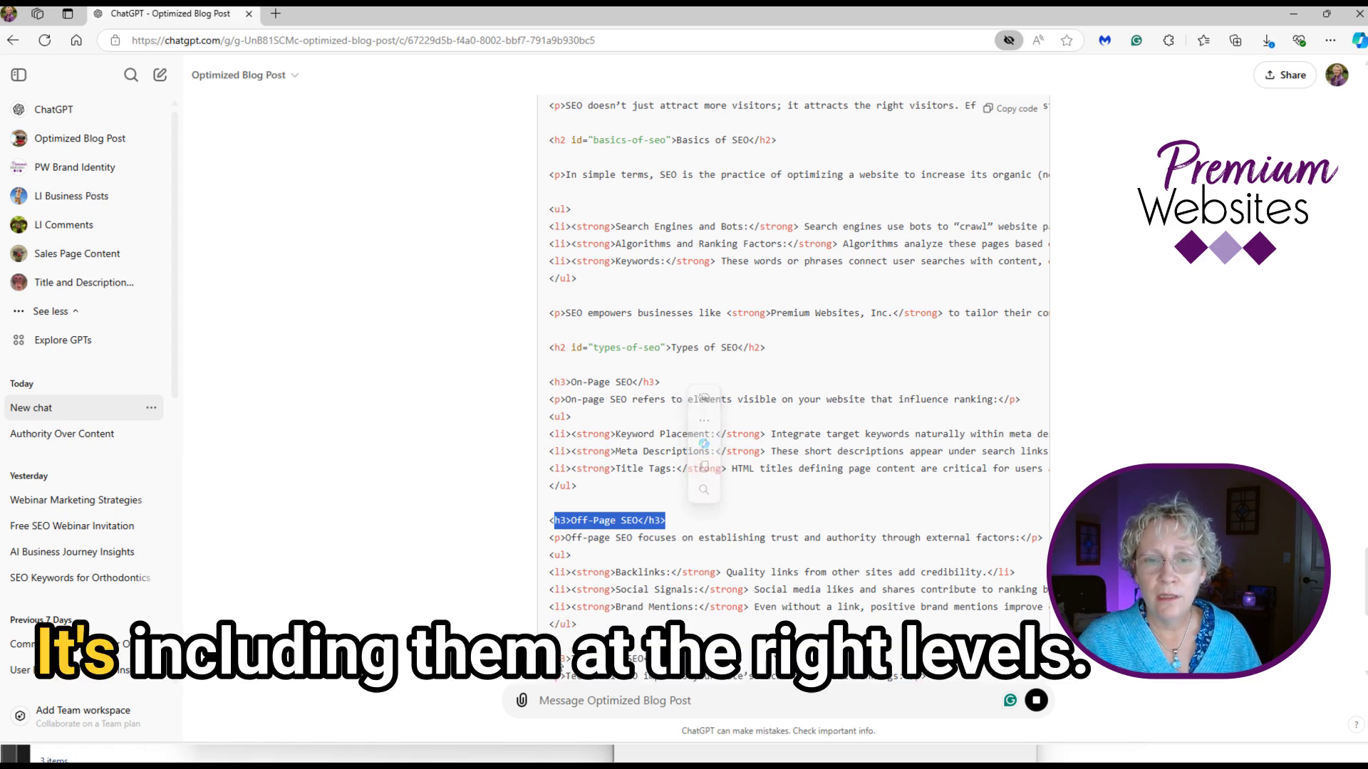
scroll(682, 584, up, 3)
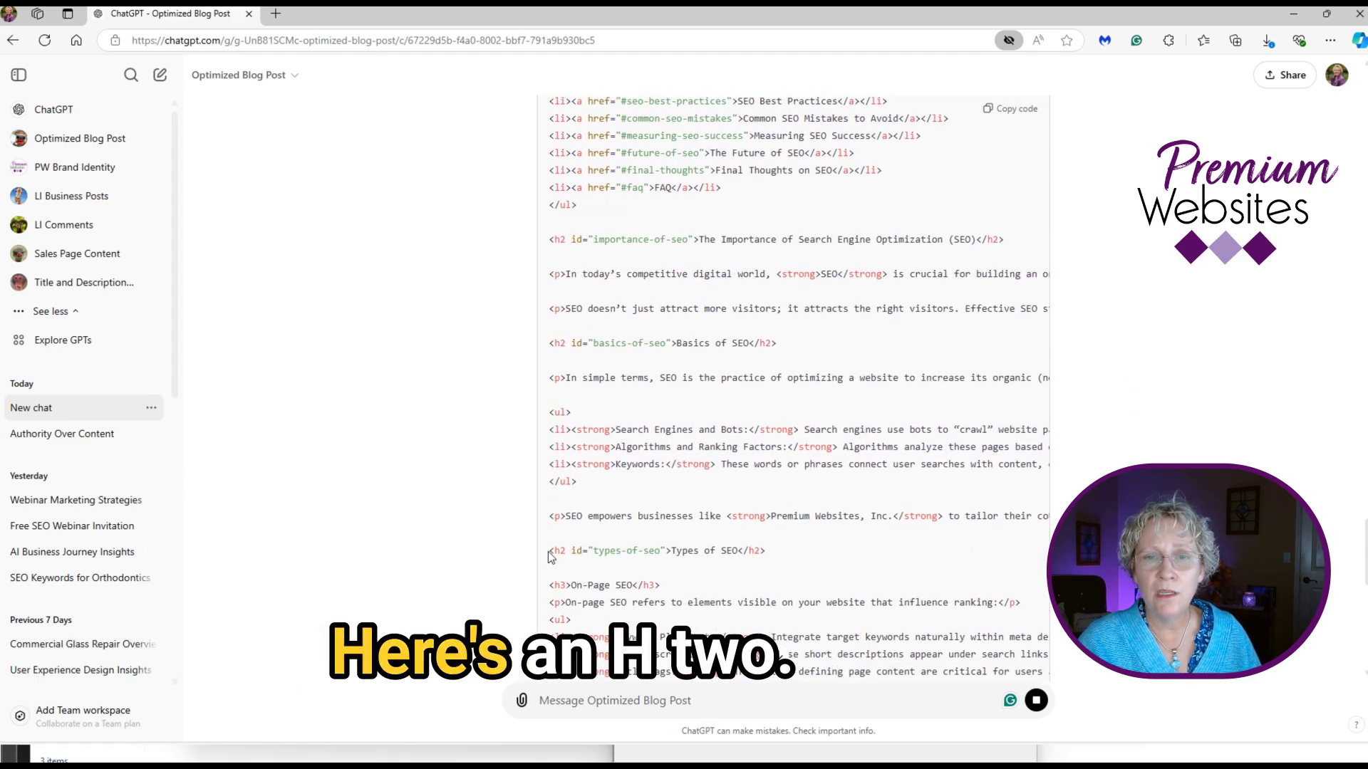
drag(548, 551, 792, 541)
scroll(792, 542, up, 6)
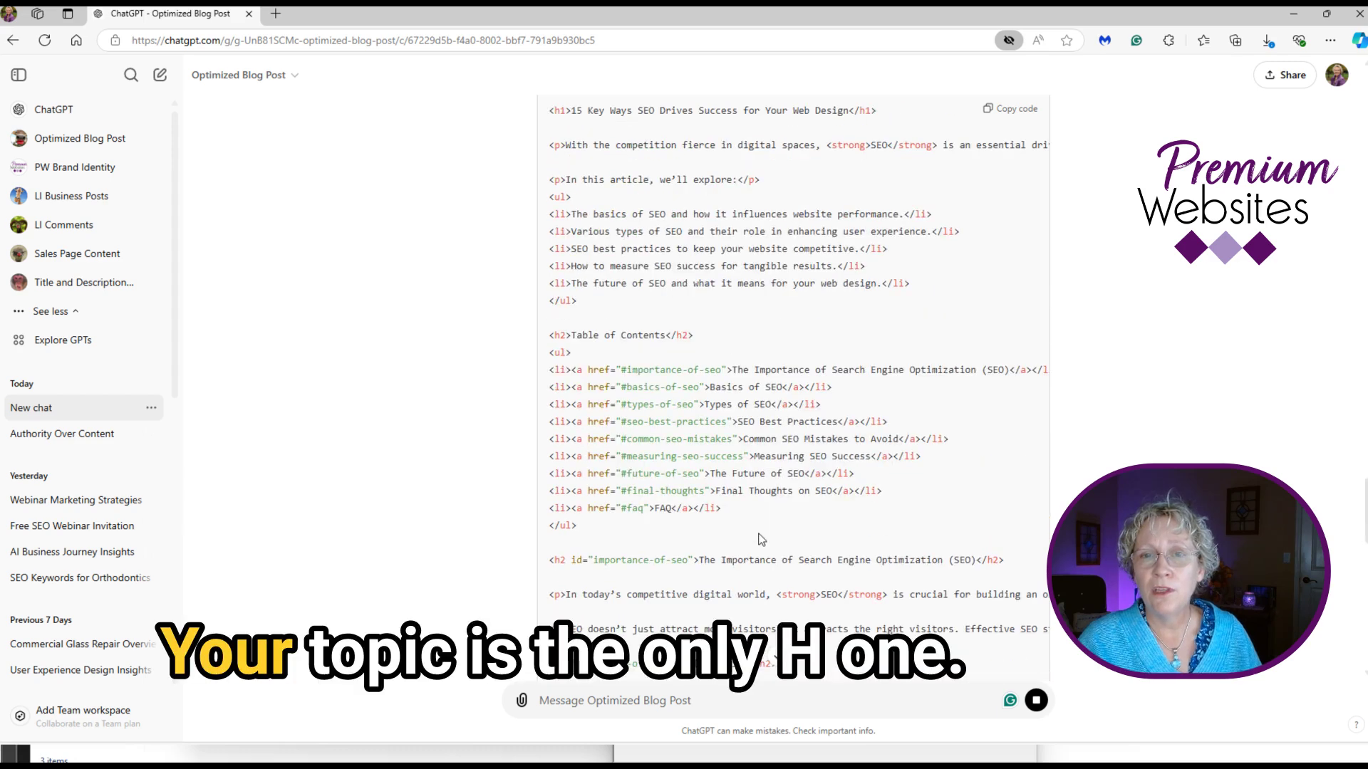
scroll(712, 513, up, 4)
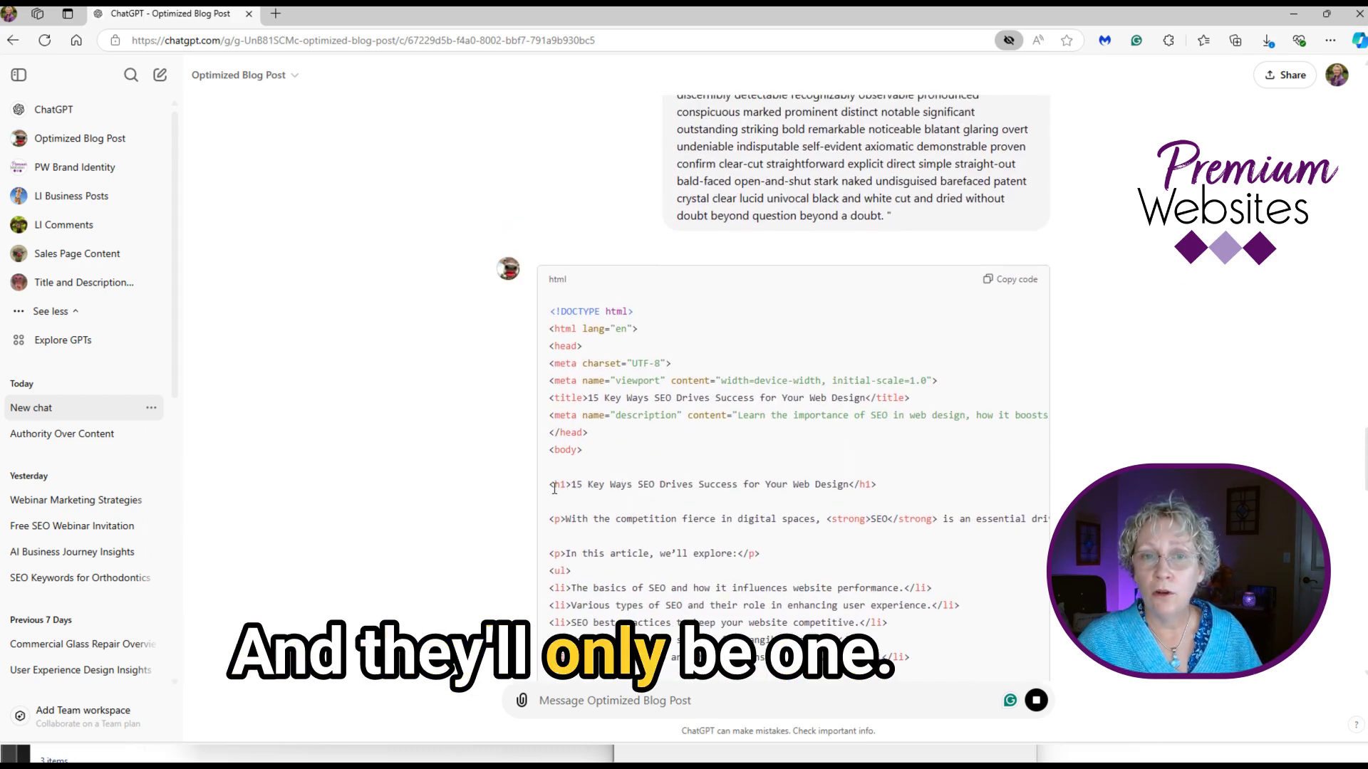
drag(731, 483, 878, 479)
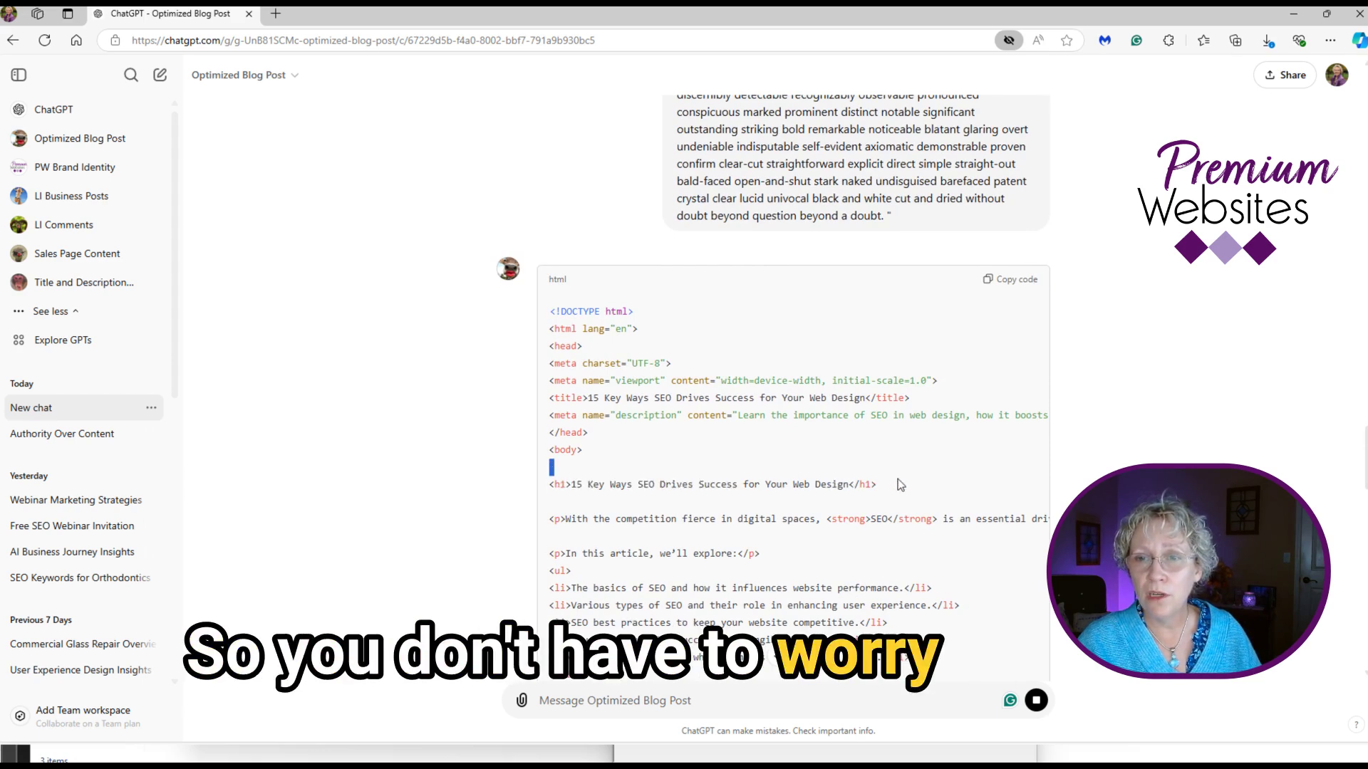
triple_click(878, 485)
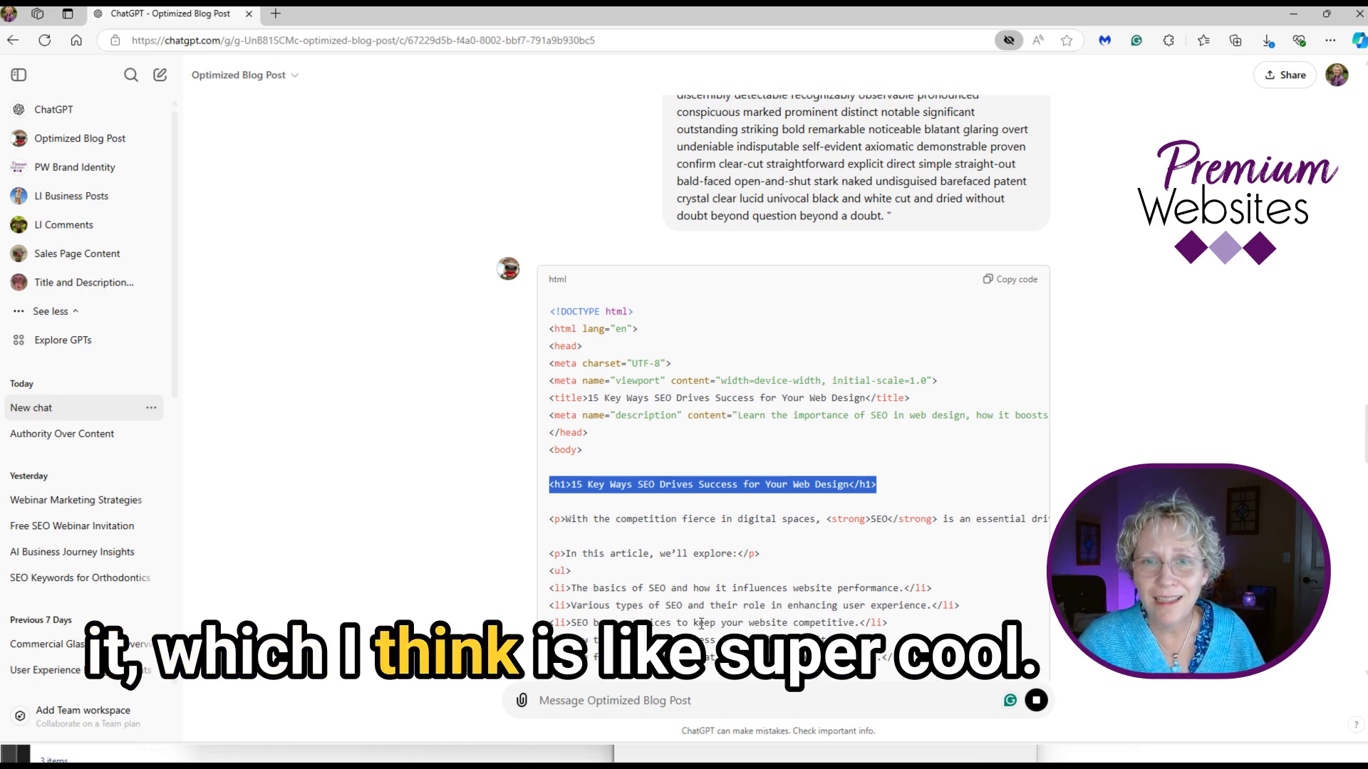
scroll(701, 624, down, 3)
scroll(713, 627, down, 10)
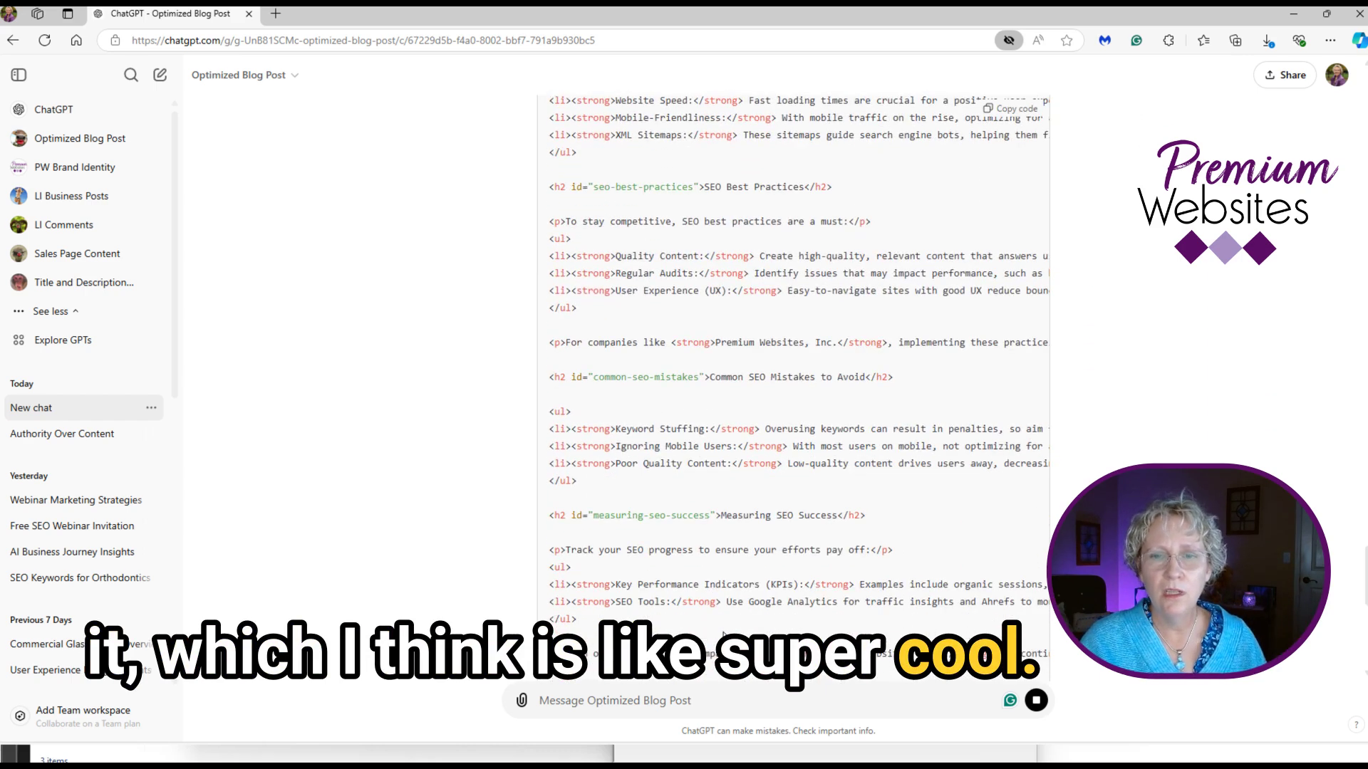
scroll(722, 634, down, 10)
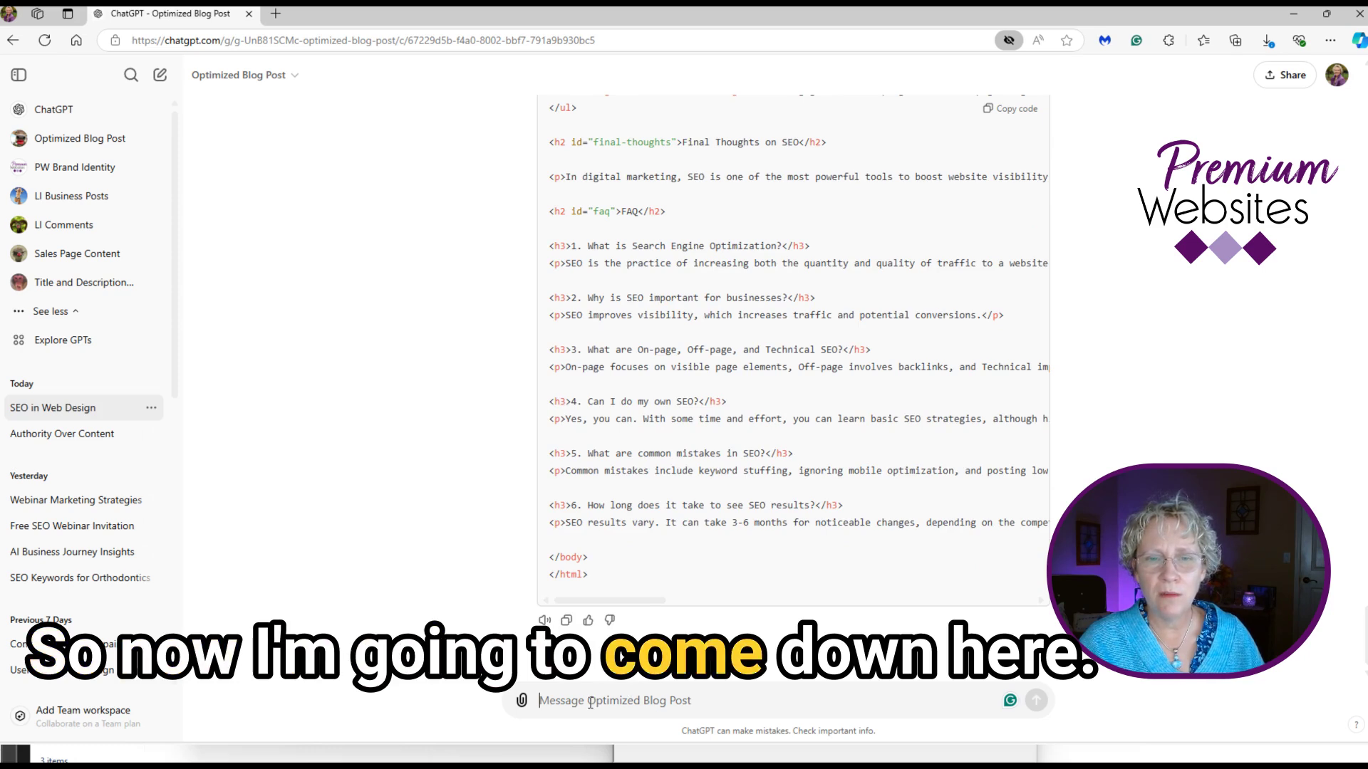
Step: Ask the GPT "Please writ this again not in code." and review the rewritten article's introduction and table of contents
text(Please writ this again not in code.)
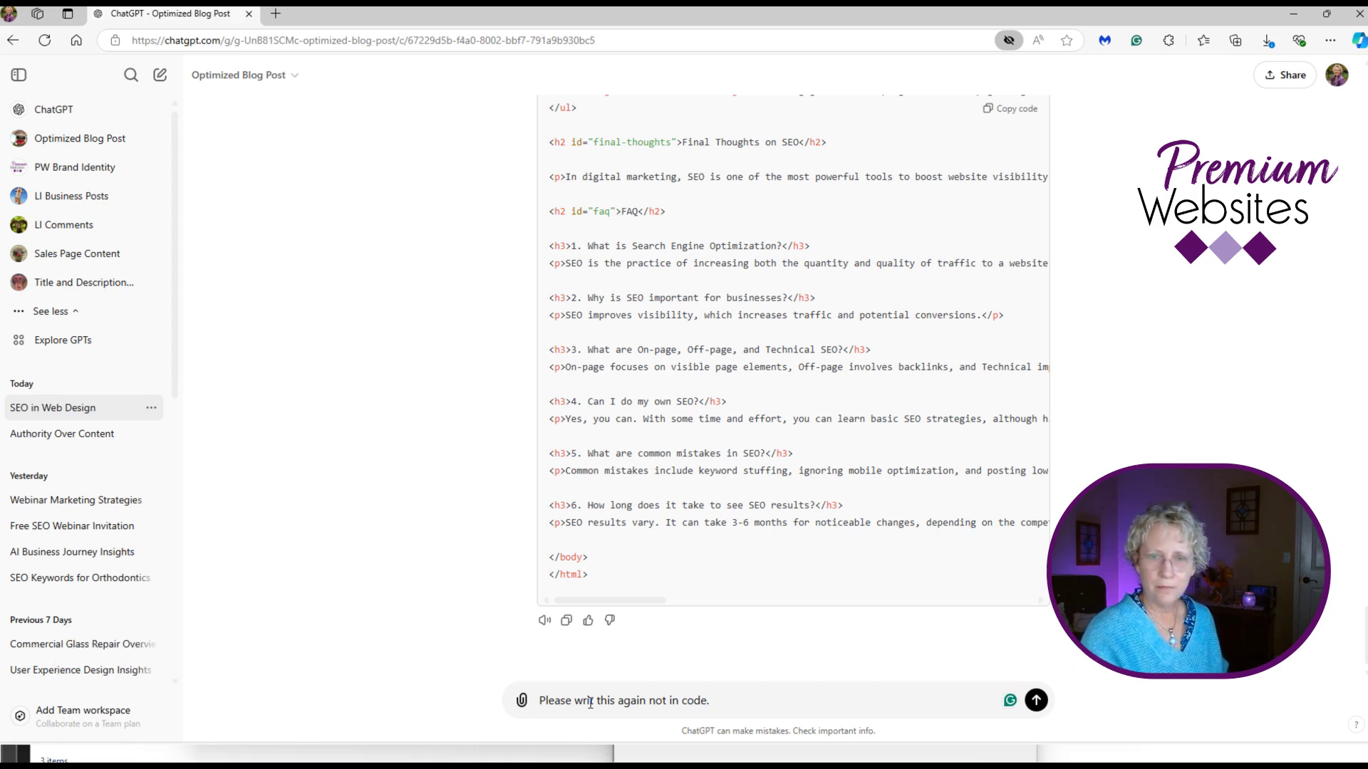
key(Return)
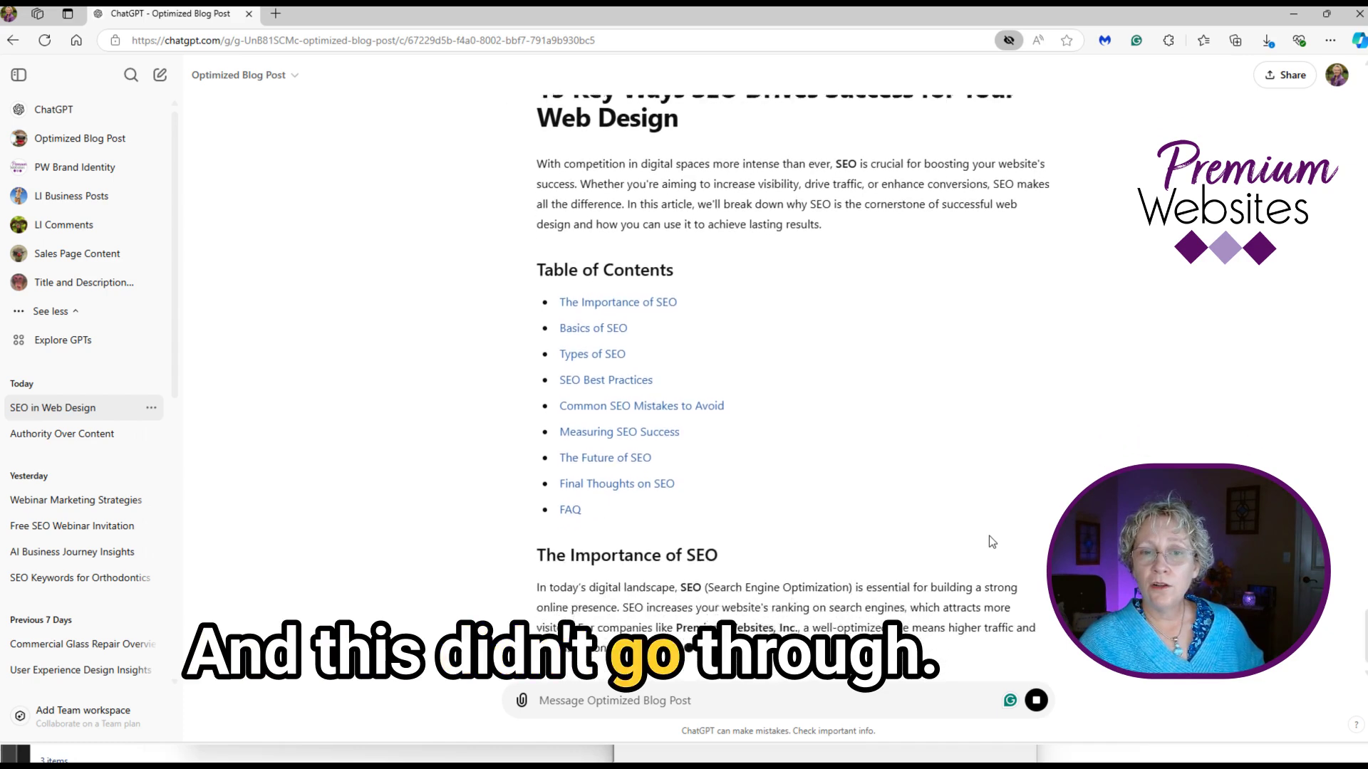
scroll(545, 301, up, 1)
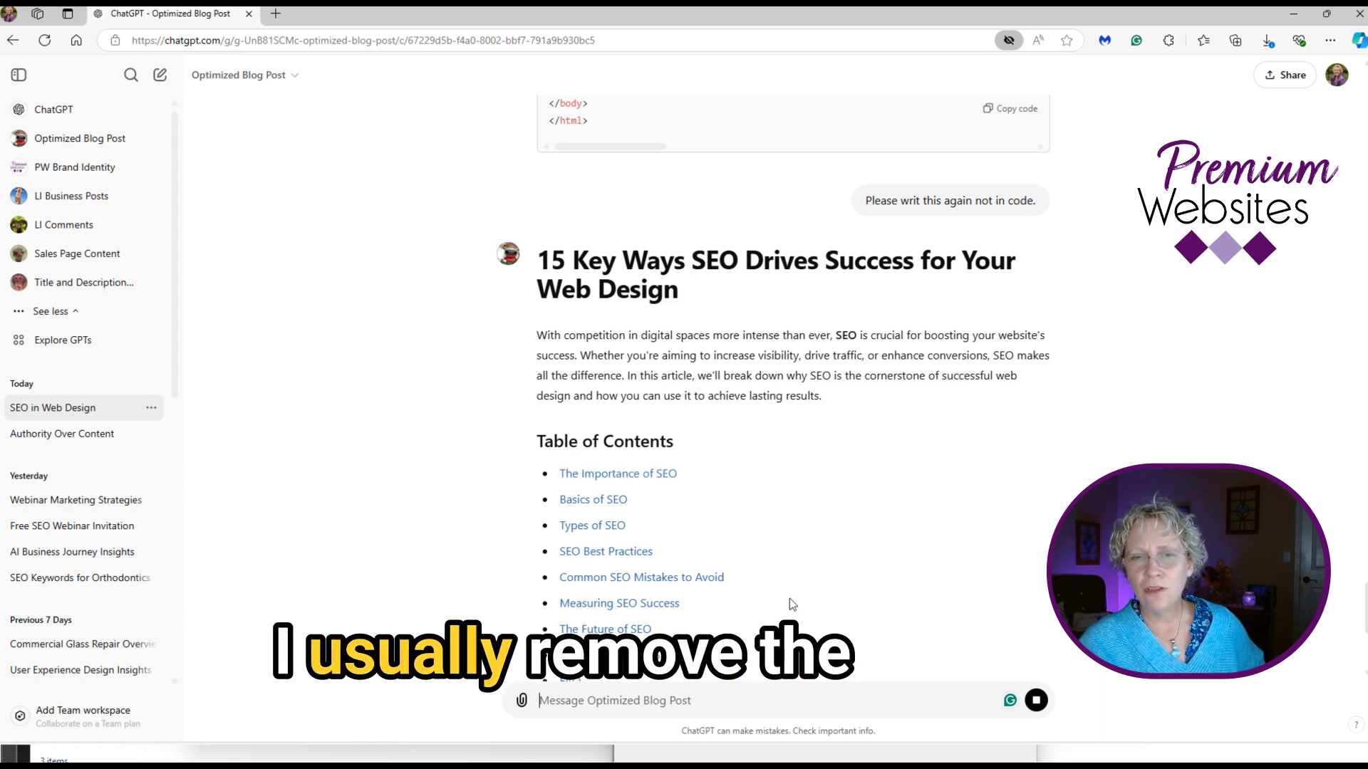
scroll(912, 521, down, 3)
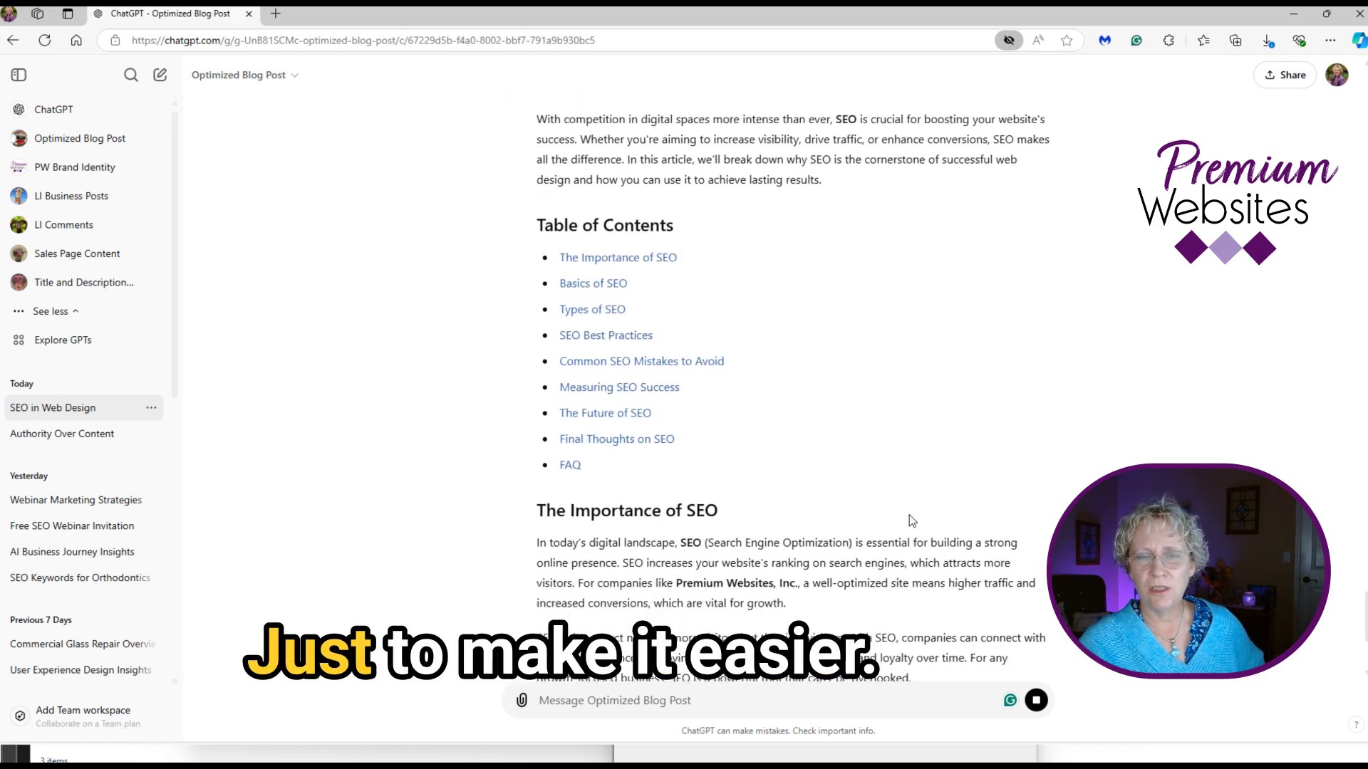
scroll(909, 515, up, 1)
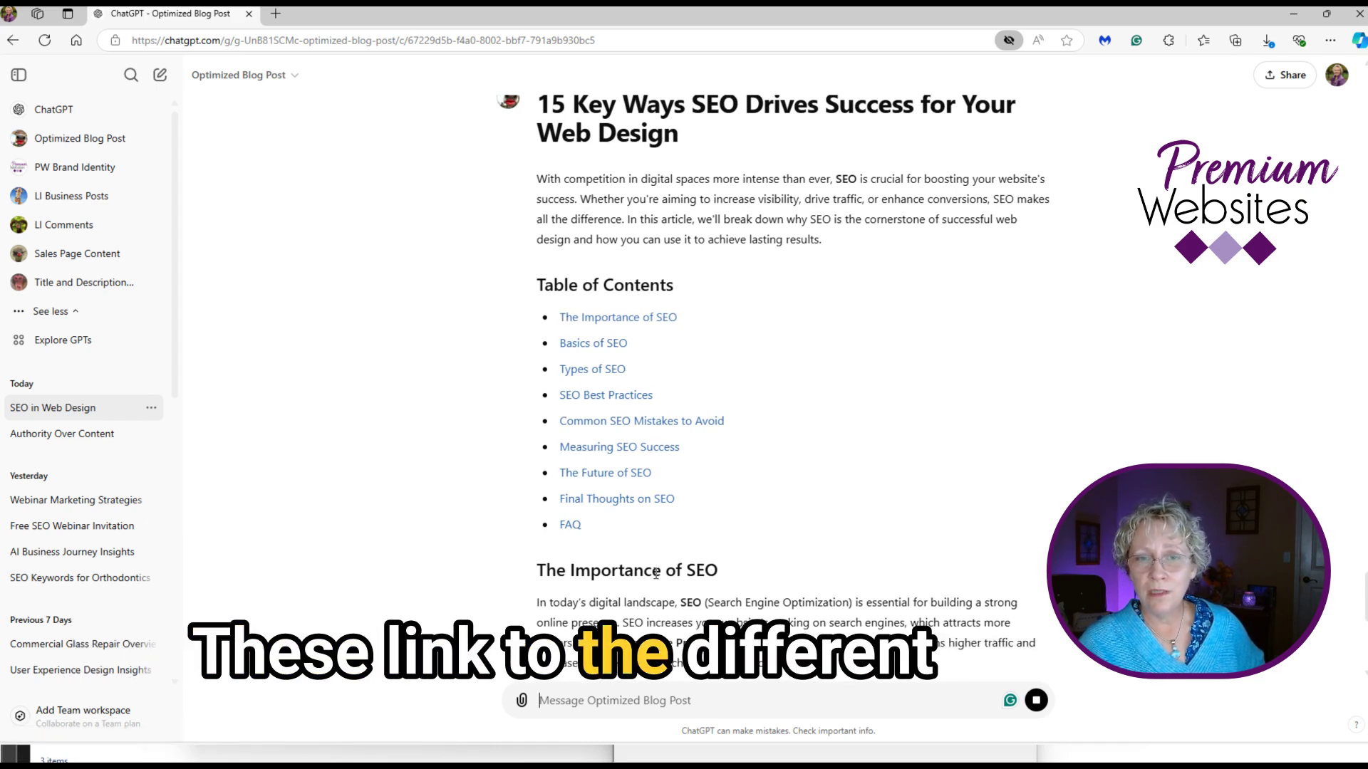
Step: Review the rewritten article's section headings and content down to the FAQ and back up to its title
scroll(900, 545, down, 6)
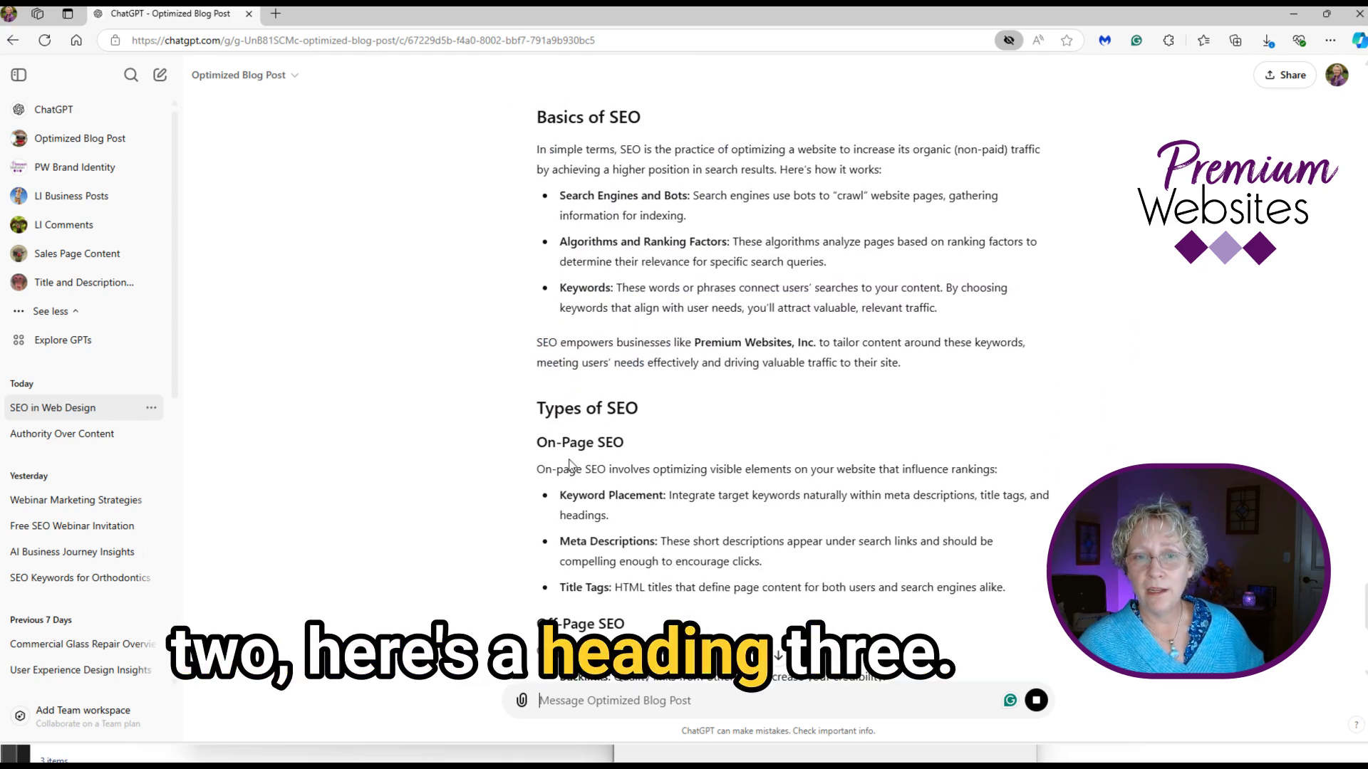
scroll(706, 562, down, 5)
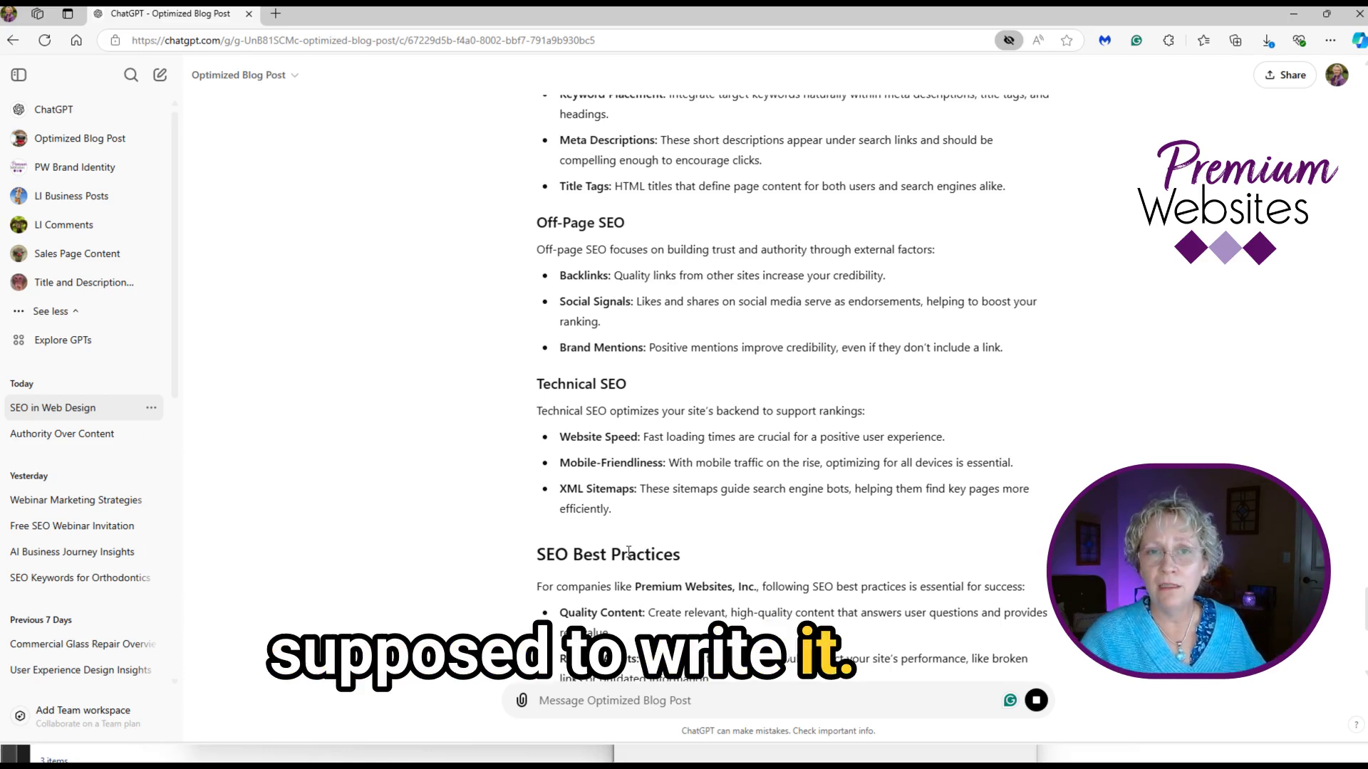
scroll(628, 552, down, 6)
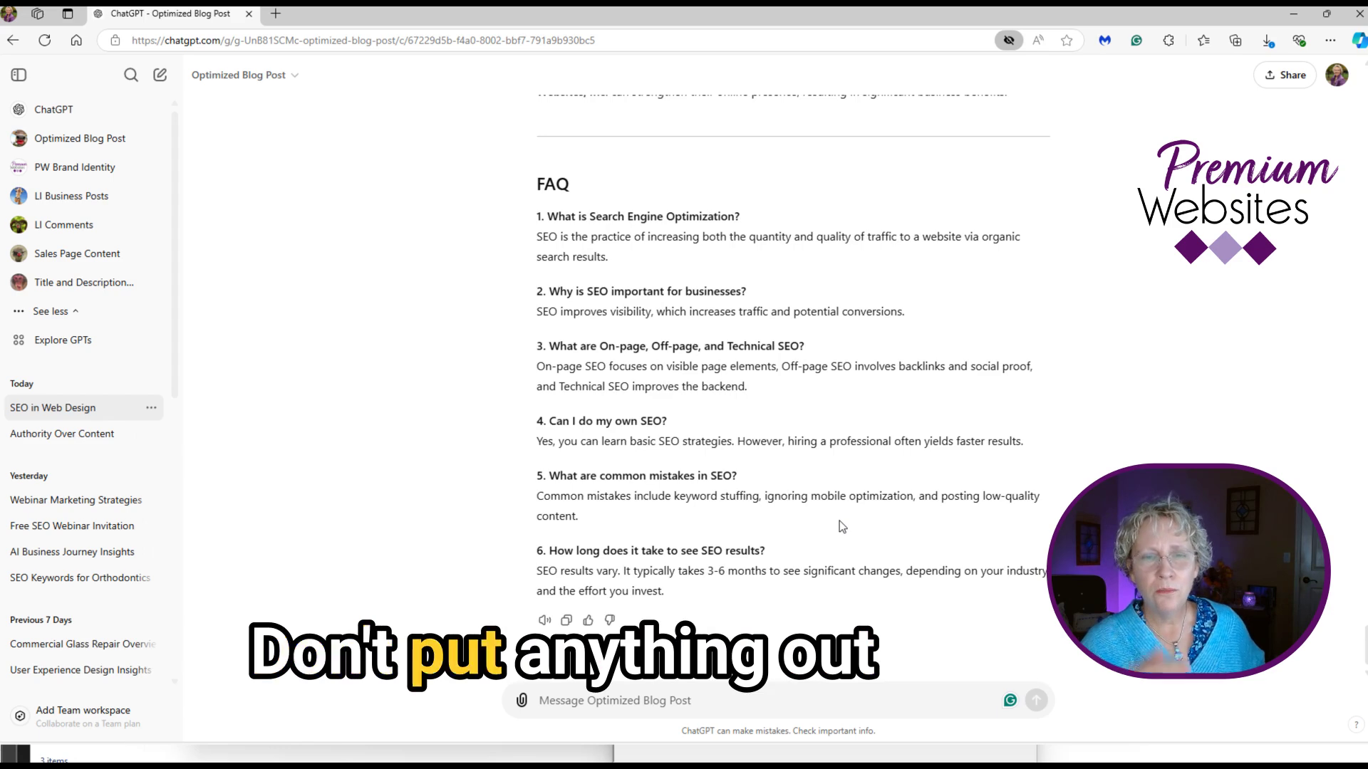
scroll(826, 526, up, 8)
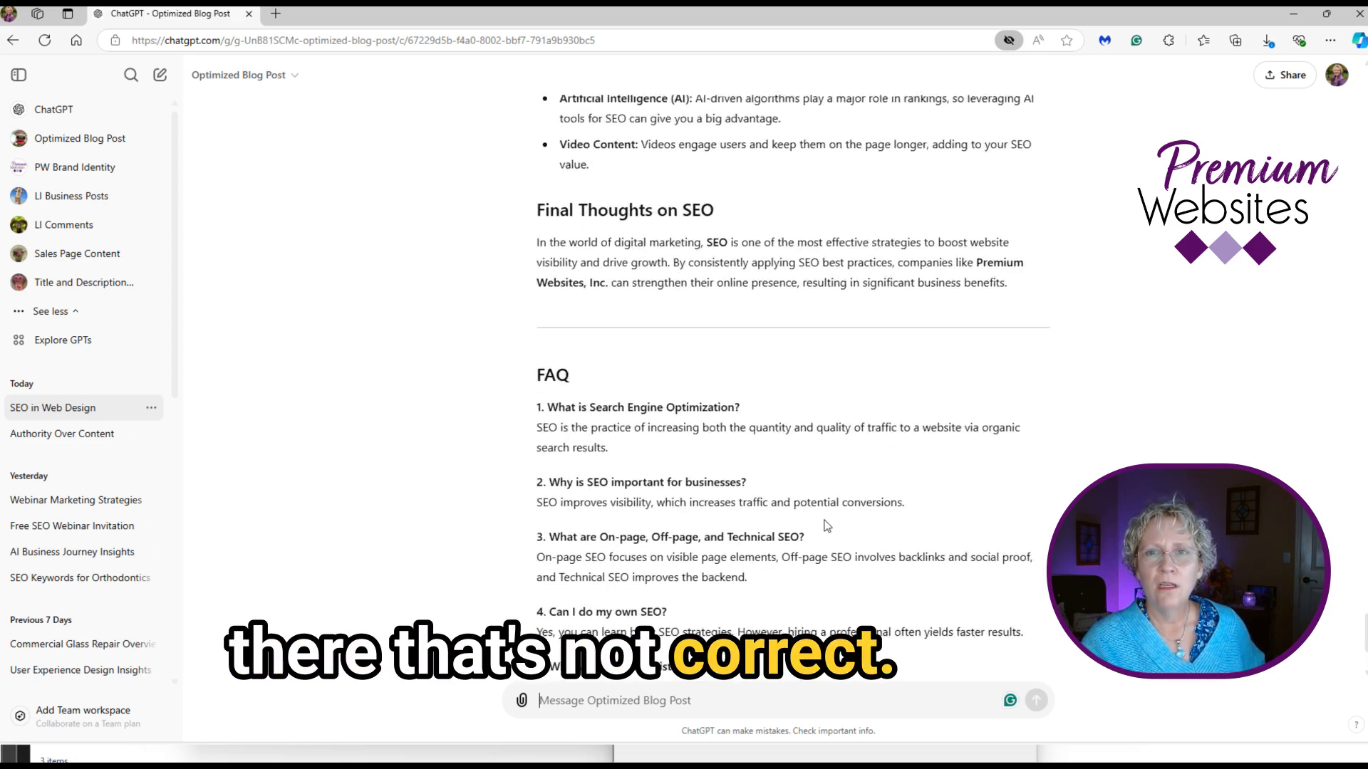
scroll(824, 520, up, 7)
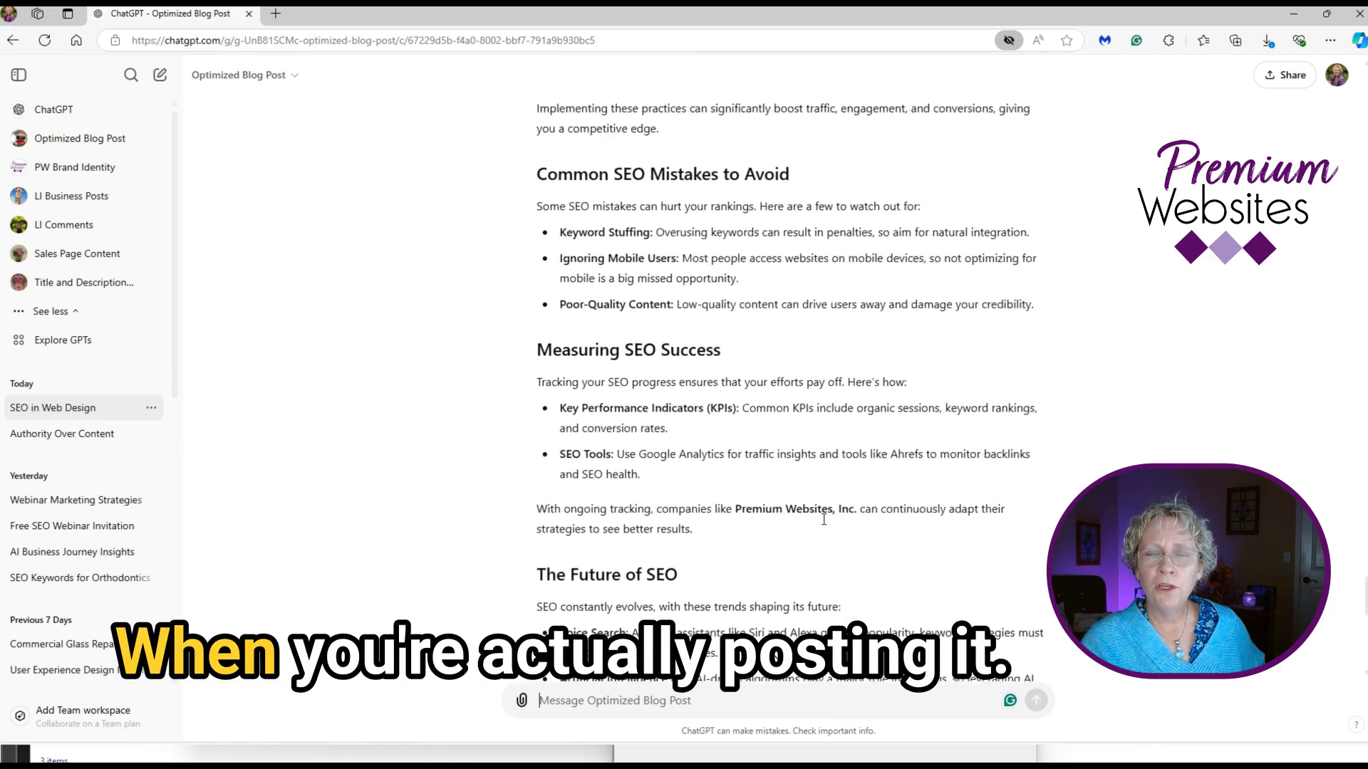
scroll(824, 524, up, 10)
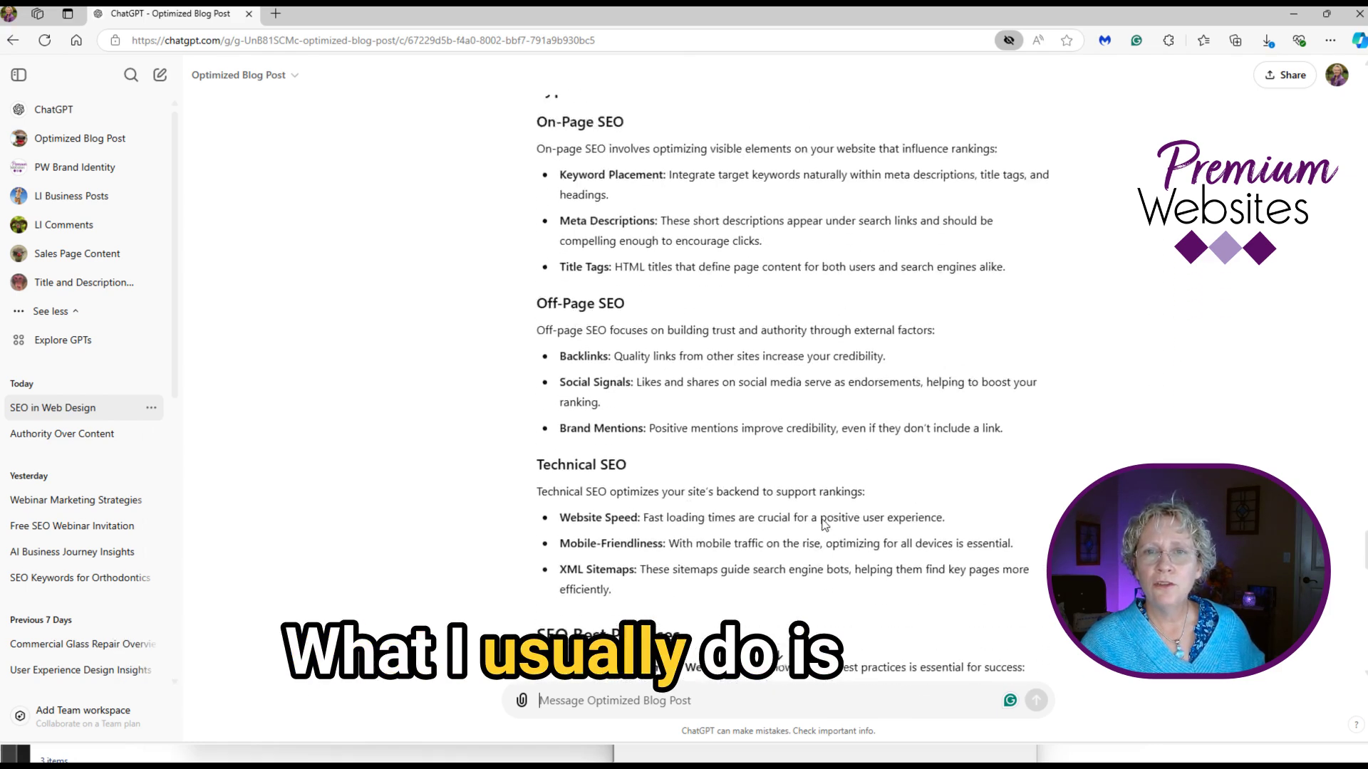
scroll(824, 525, up, 2)
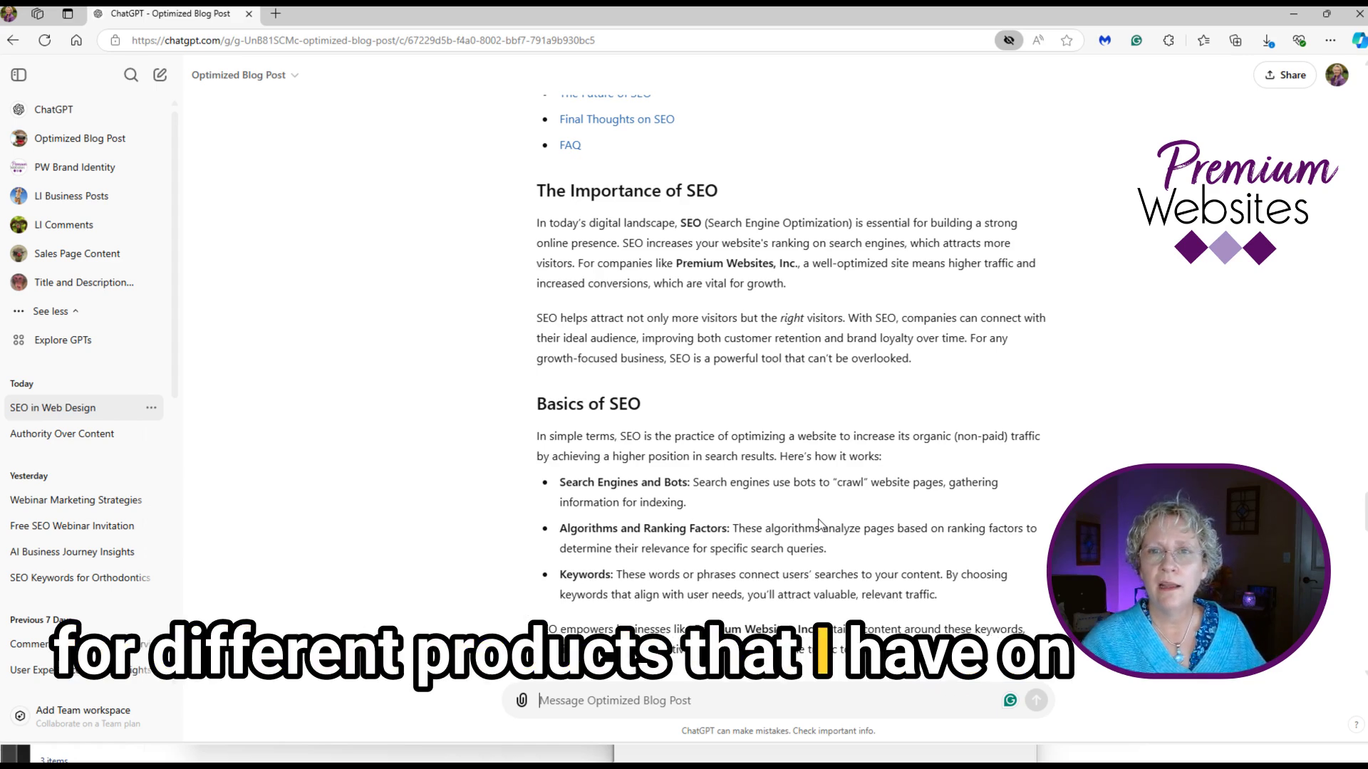
scroll(881, 451, up, 5)
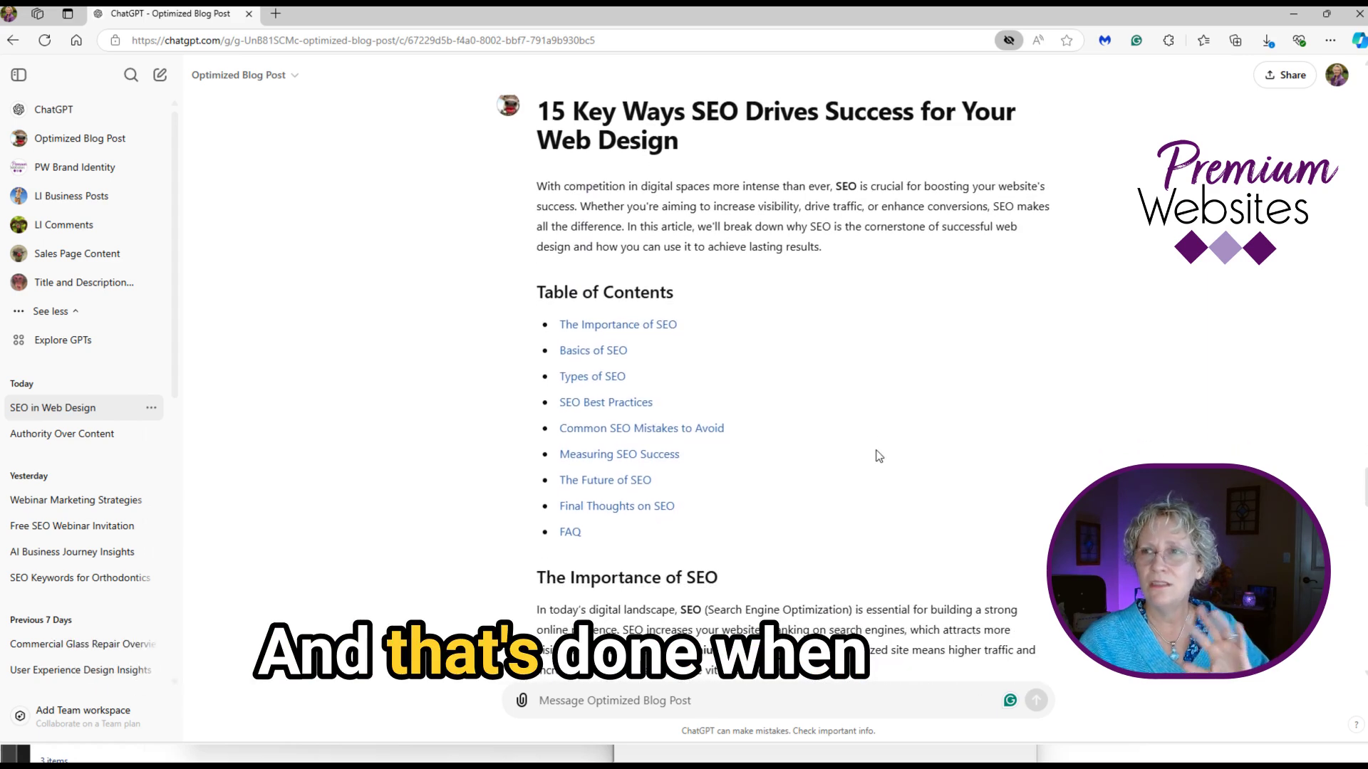
Step: Copy the section heading "Common SEO Mistakes to Avoid" from the rewritten article
scroll(879, 456, down, 1)
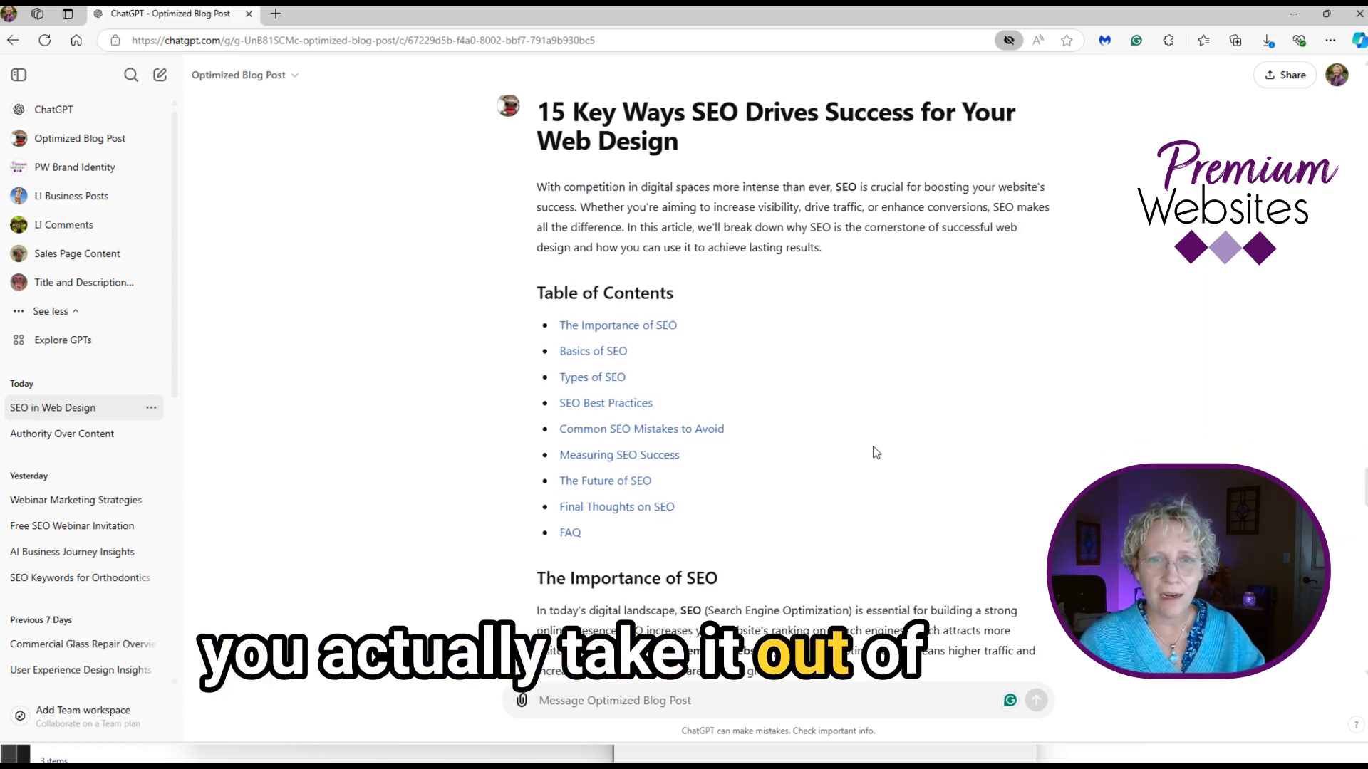
scroll(875, 449, down, 2)
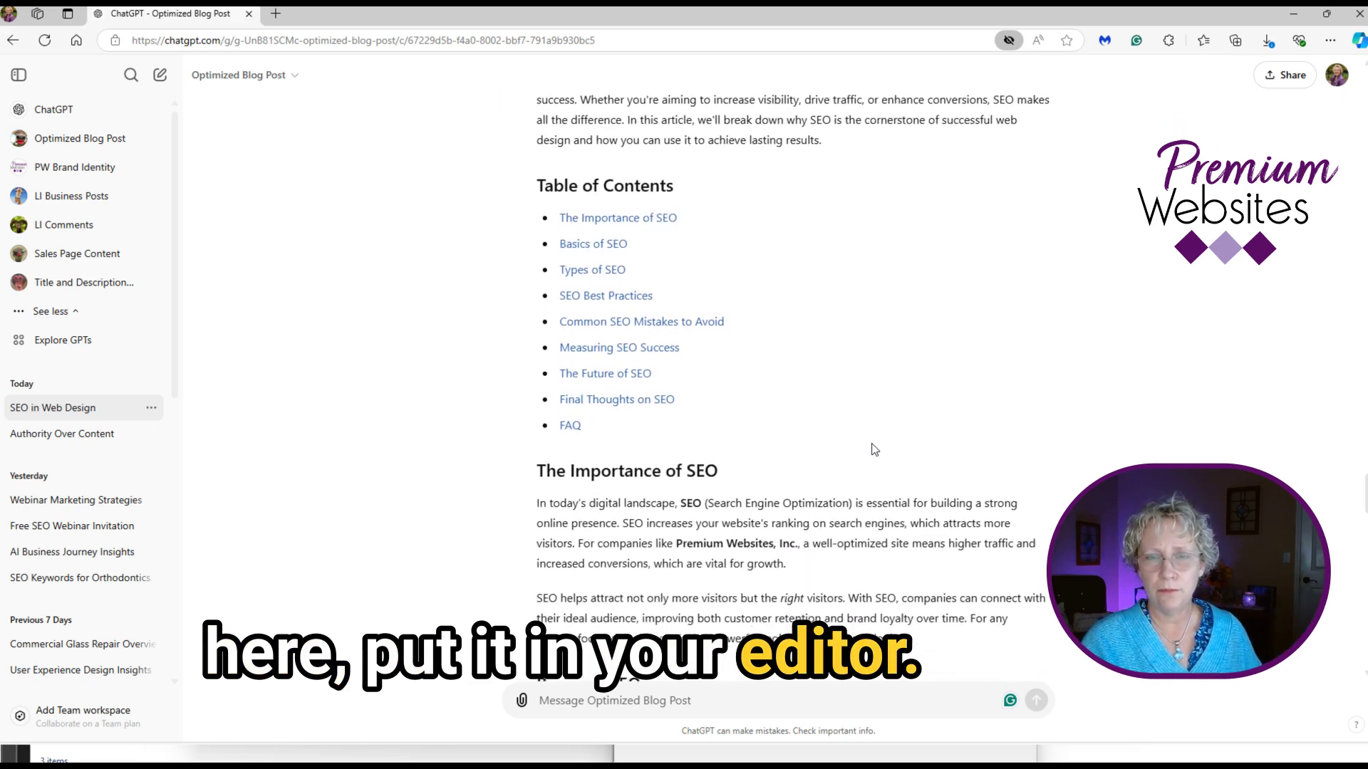
scroll(872, 449, down, 7)
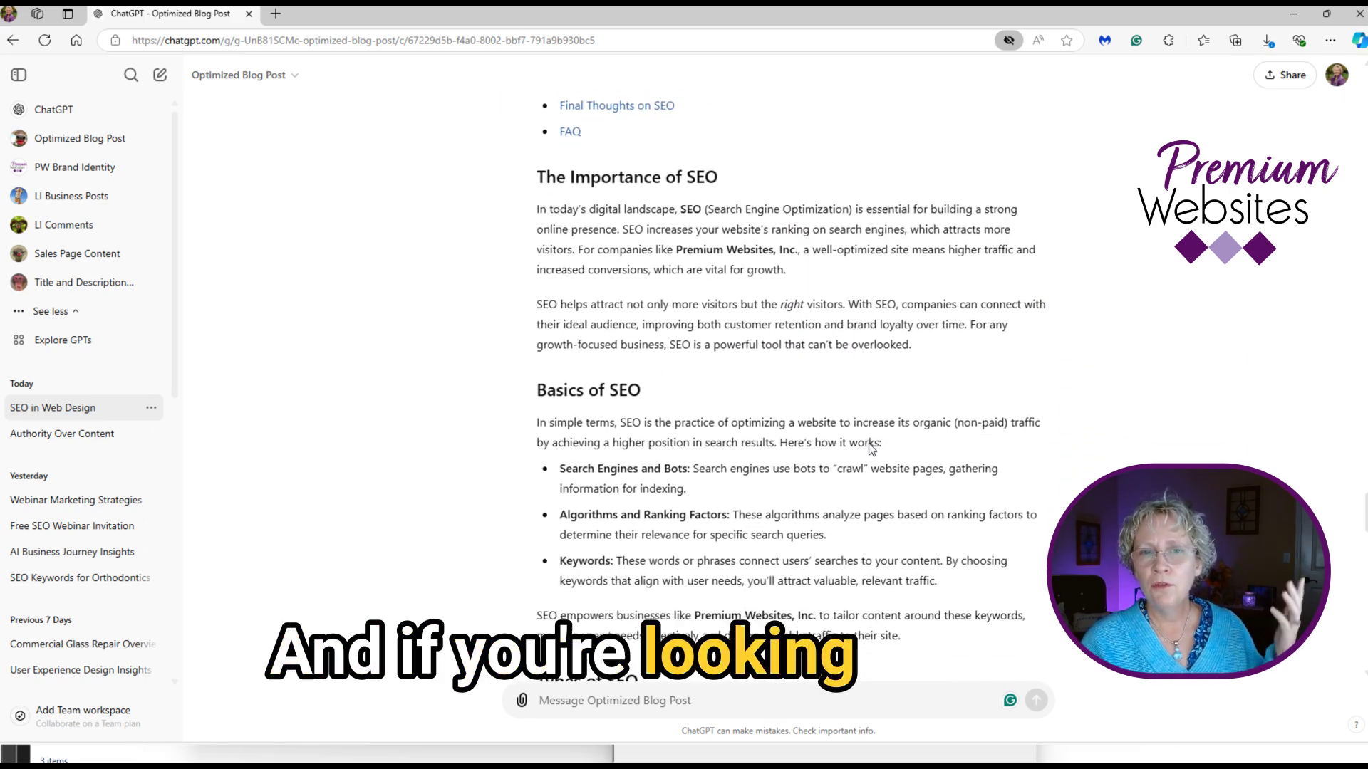
scroll(852, 450, down, 9)
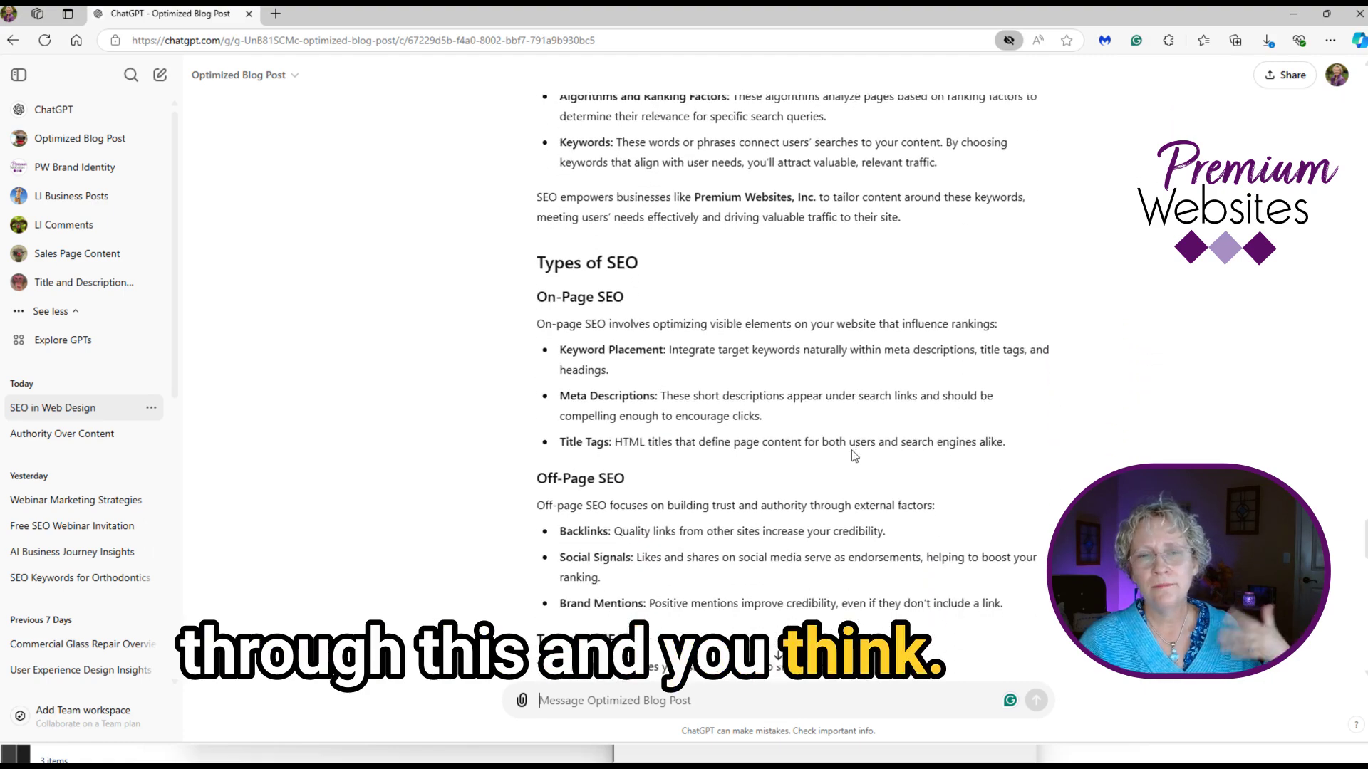
scroll(850, 450, down, 2)
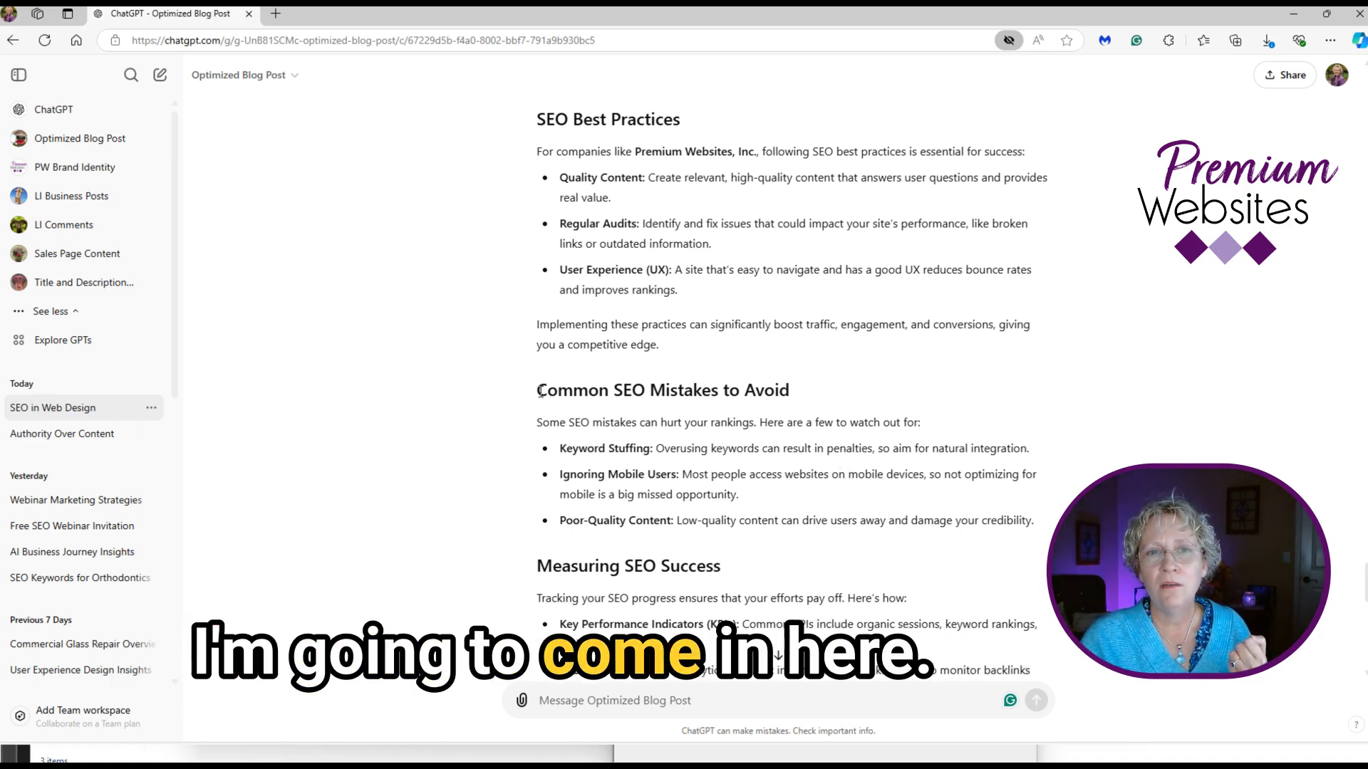
drag(537, 391, 767, 392)
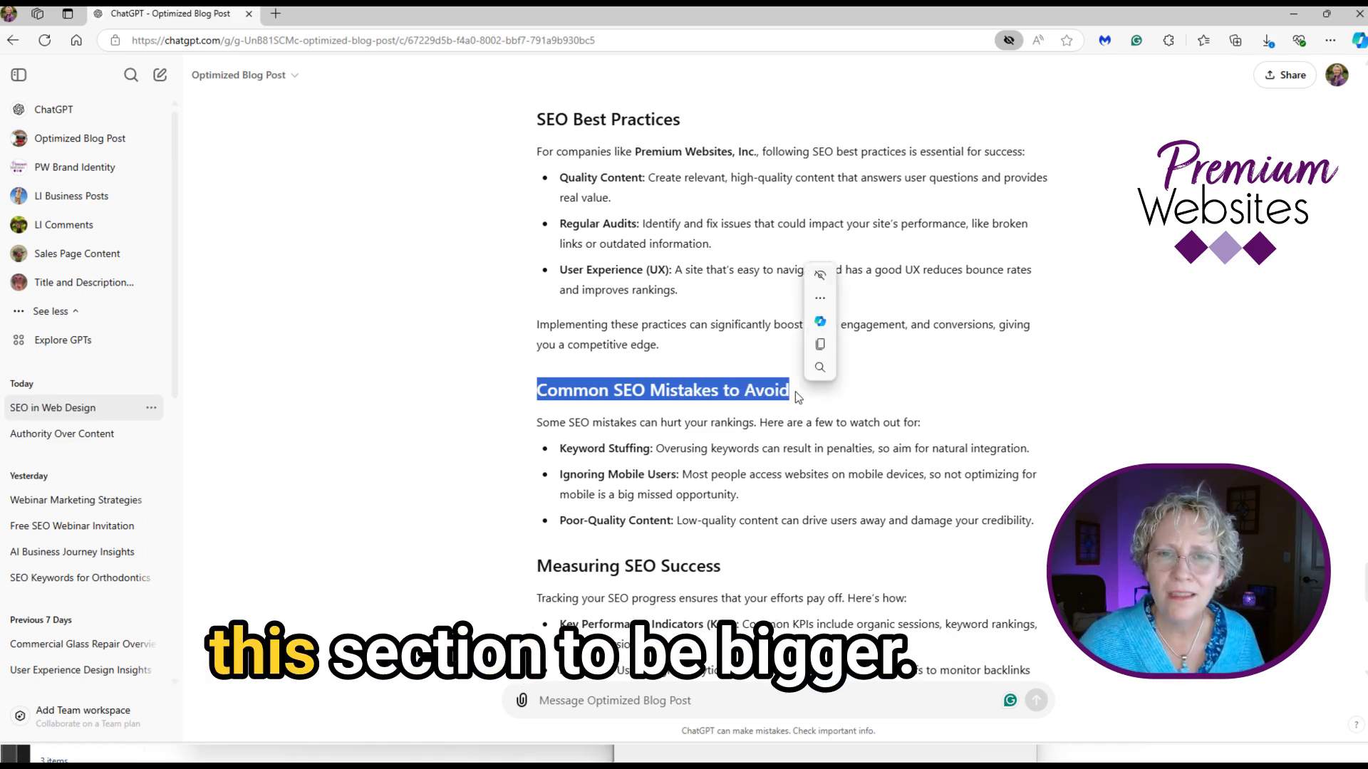
key(ctrl+c)
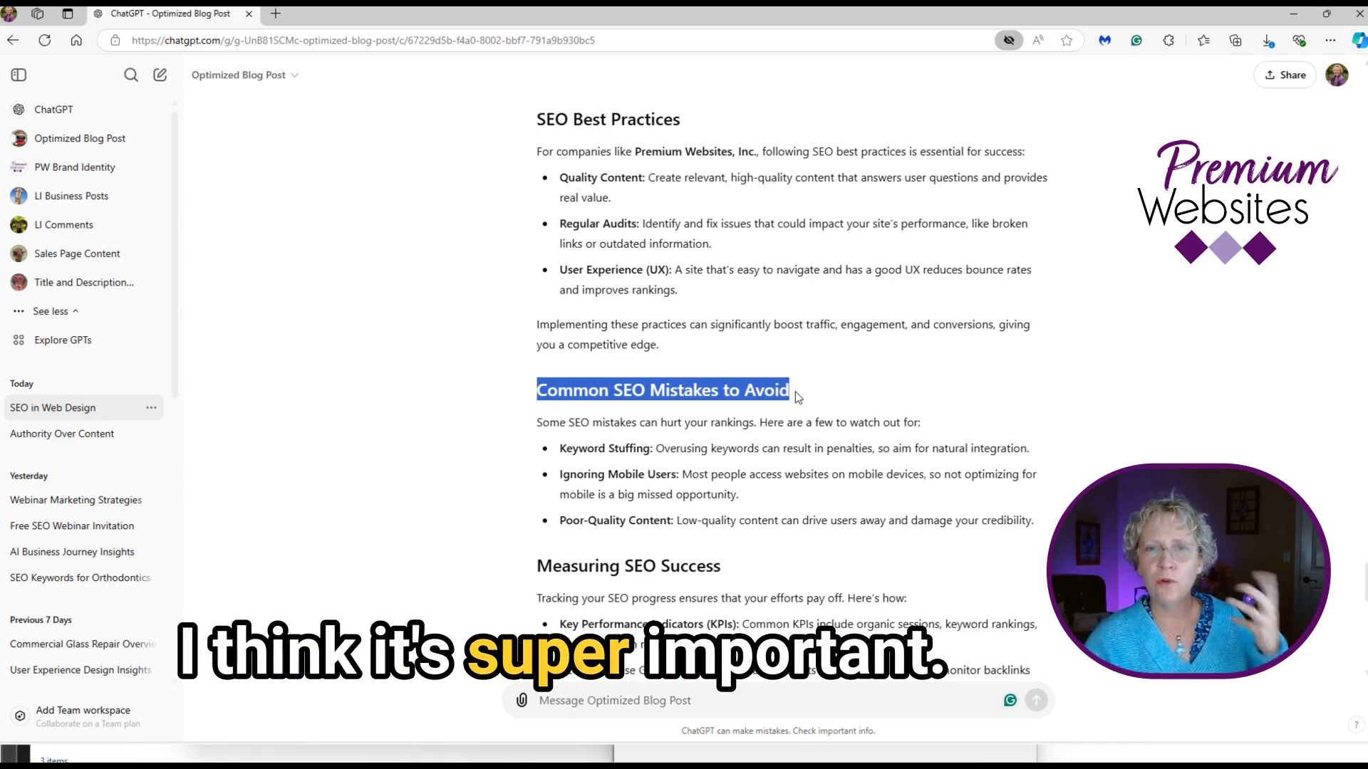
Step: Send the GPT the request "expand this section: Common SEO Mistakes to Avoid"
scroll(824, 419, down, 7)
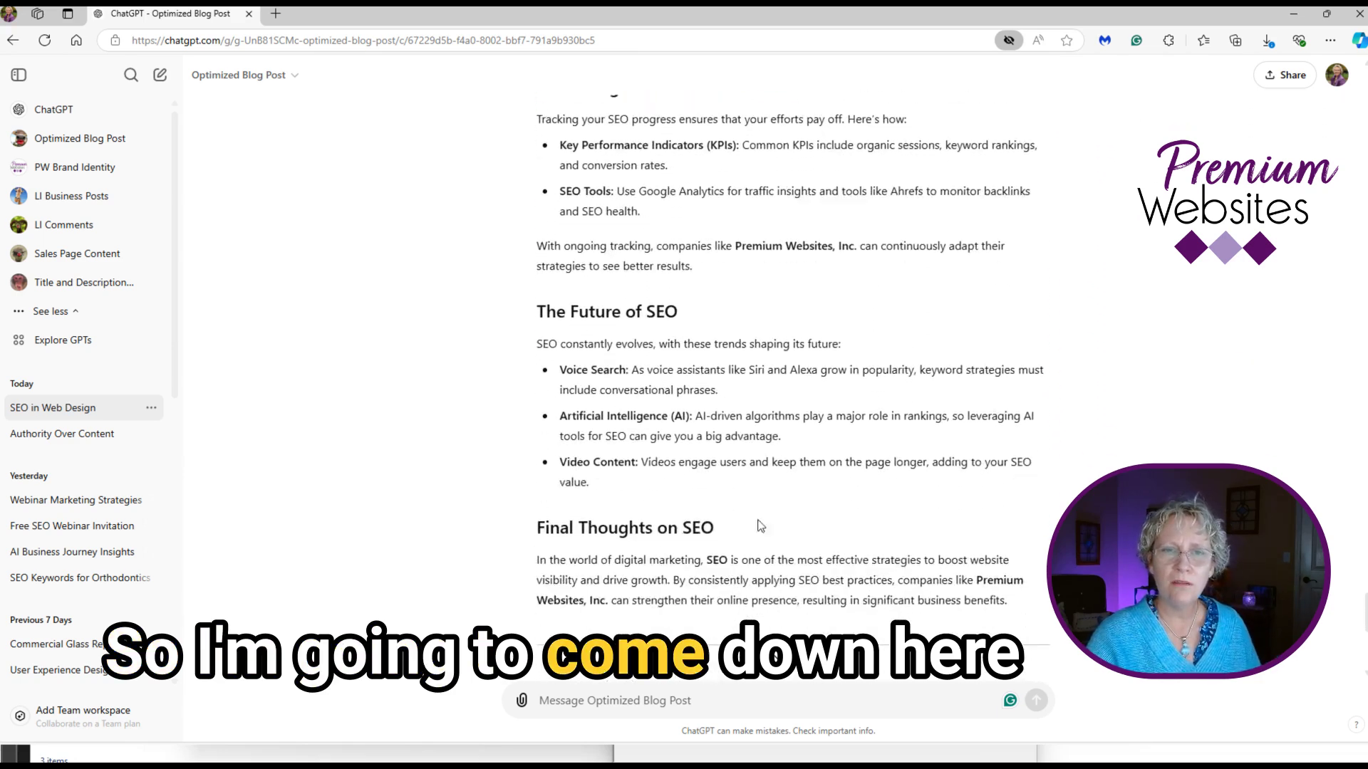
click(589, 700)
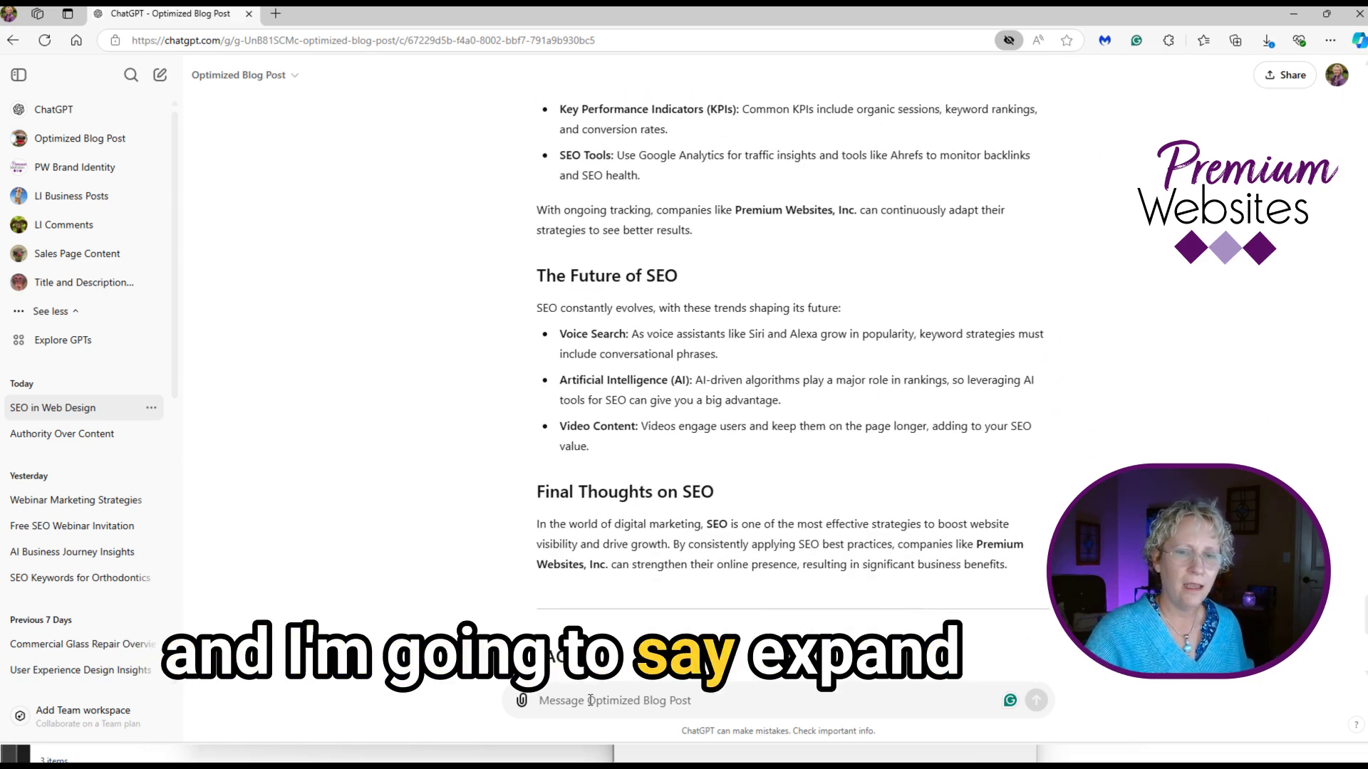
text(expand this )
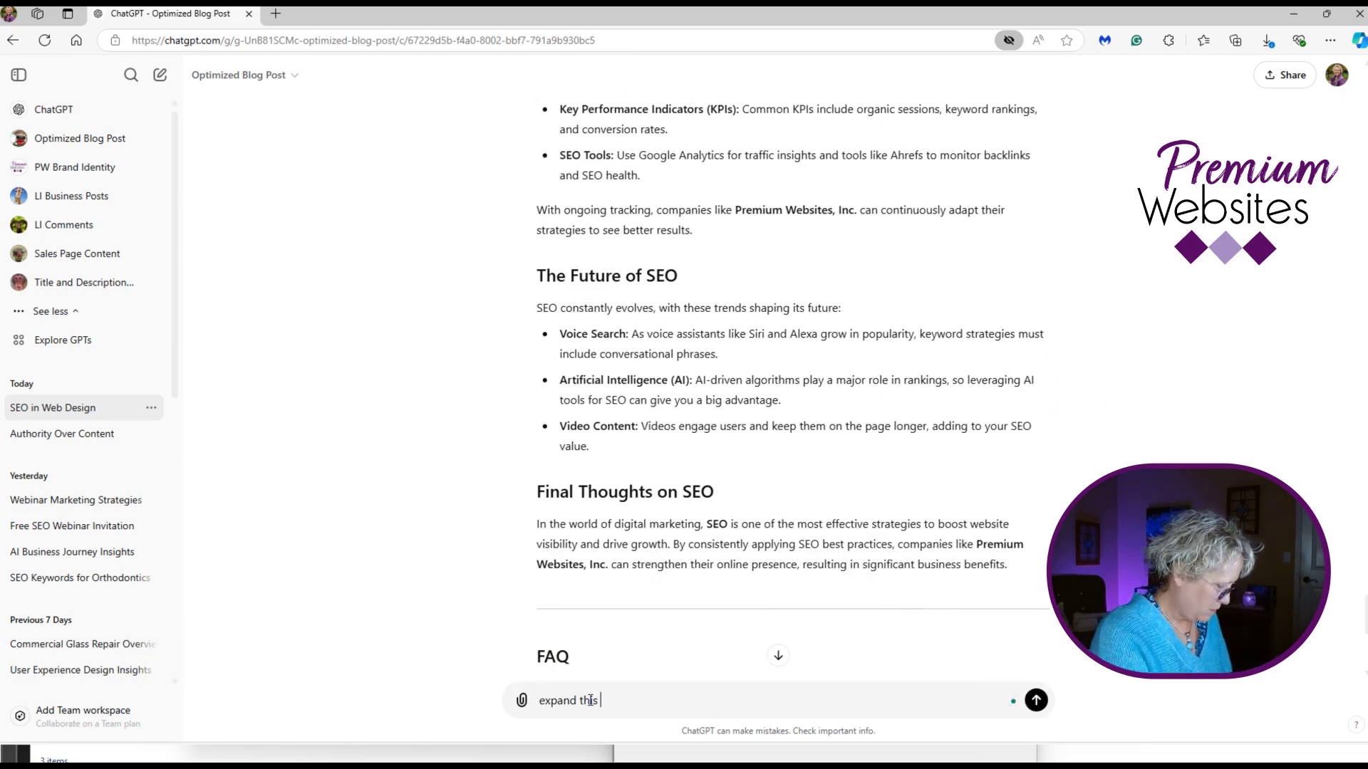
text(section: Common SEO Mistakes to Avoid)
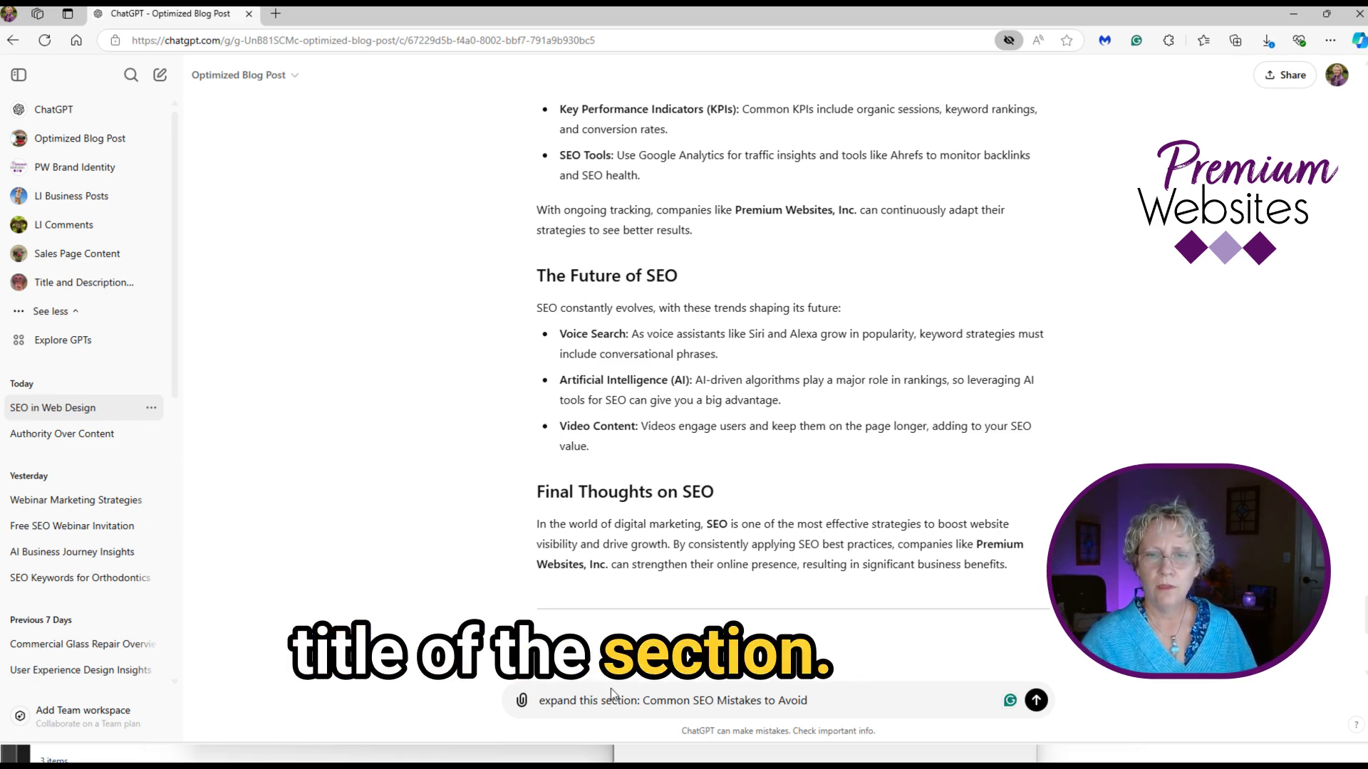
click(1035, 701)
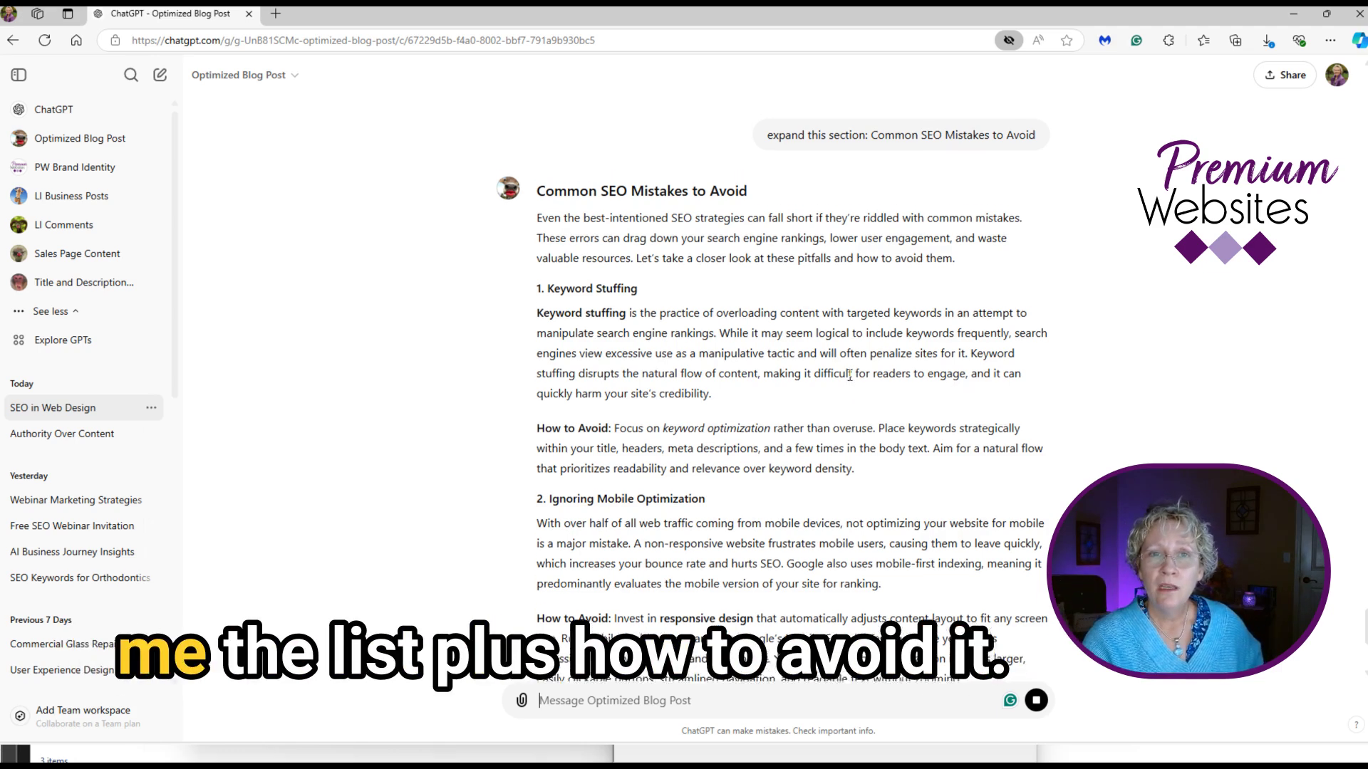
Step: Examine the expanded SEO mistakes section, checking each numbered mistake and its How to Avoid advice through to the closing paragraph
scroll(764, 594, up, 2)
scroll(764, 594, down, 2)
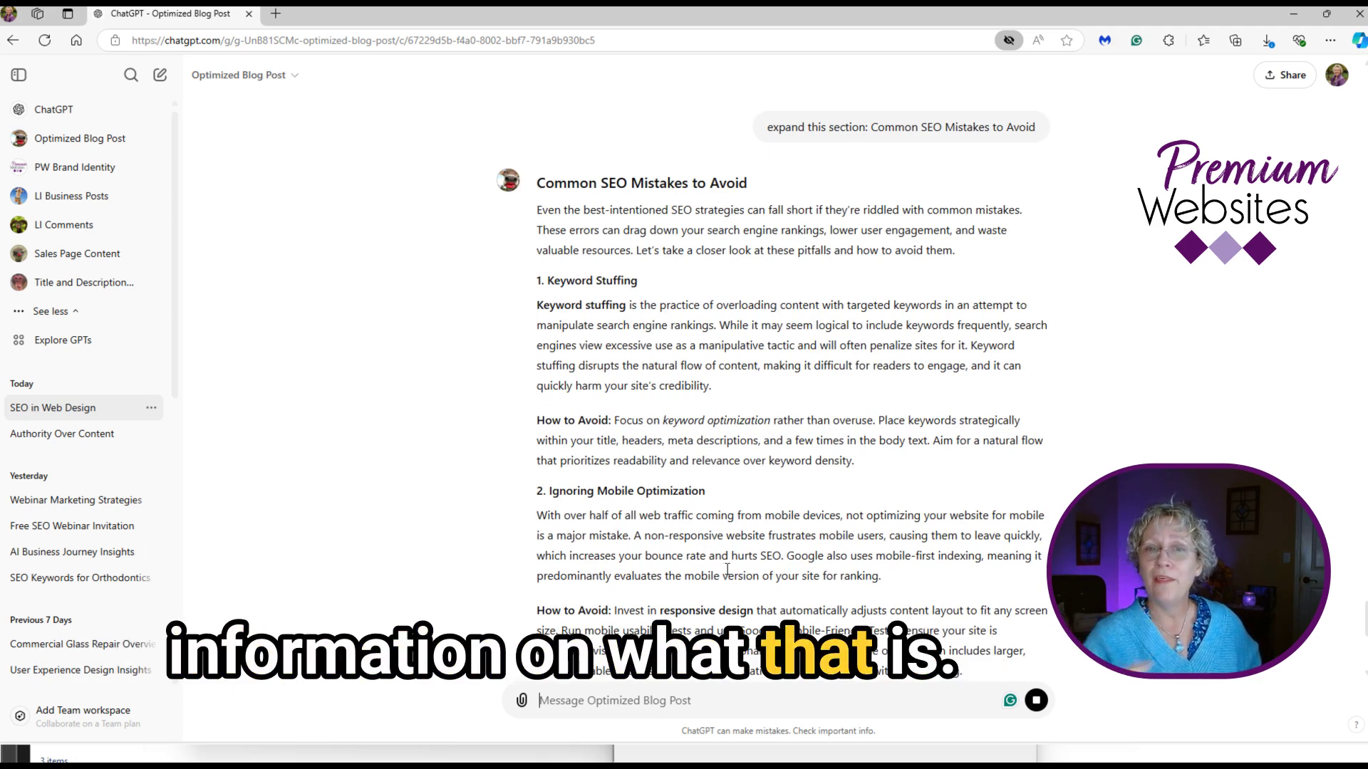
scroll(727, 570, down, 7)
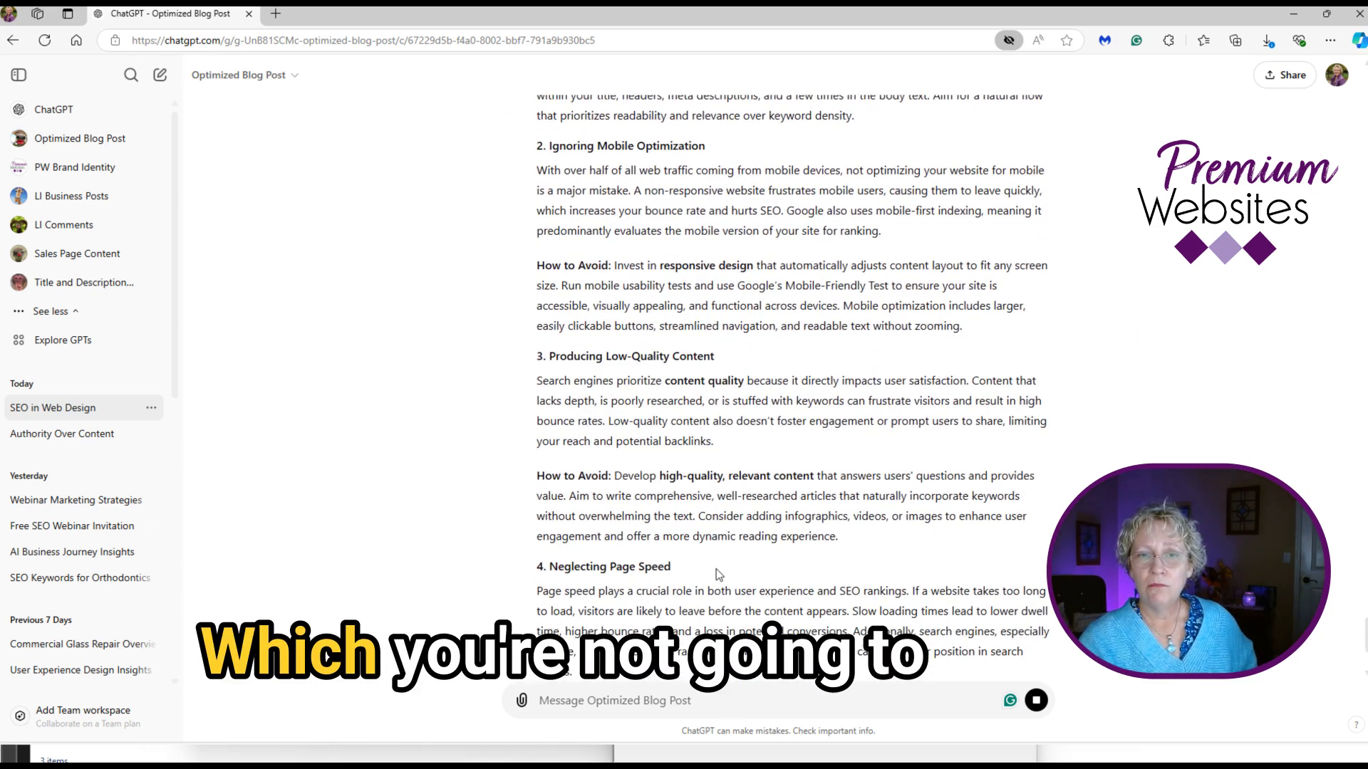
scroll(716, 574, down, 2)
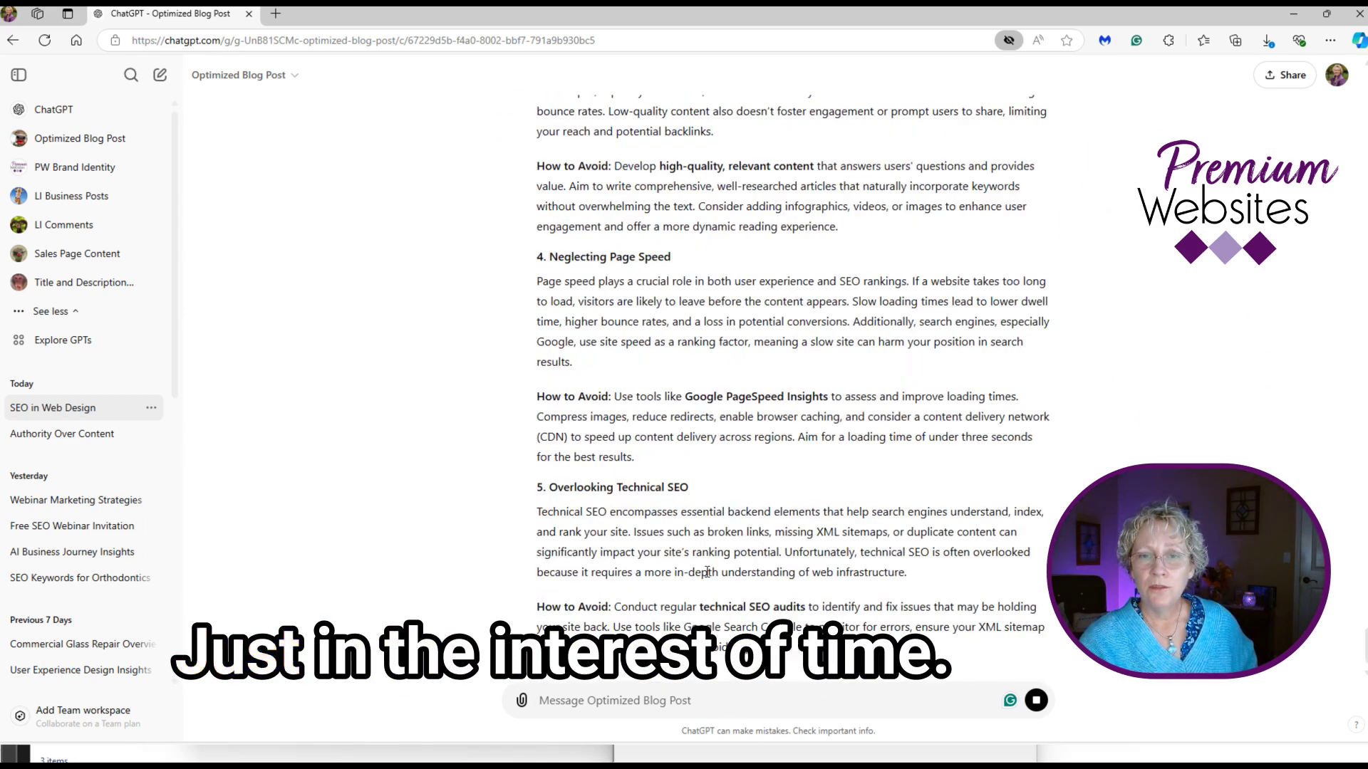
scroll(806, 536, down, 1)
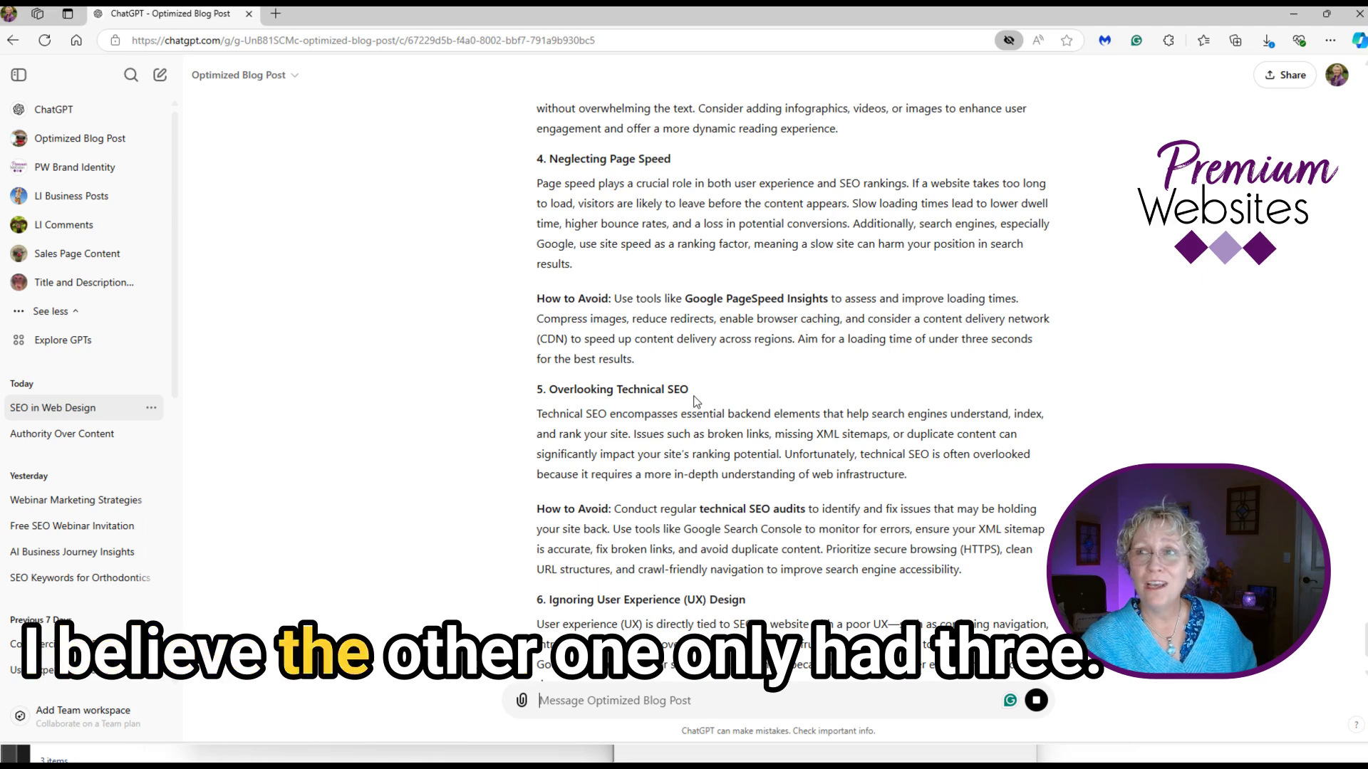
scroll(783, 414, down, 3)
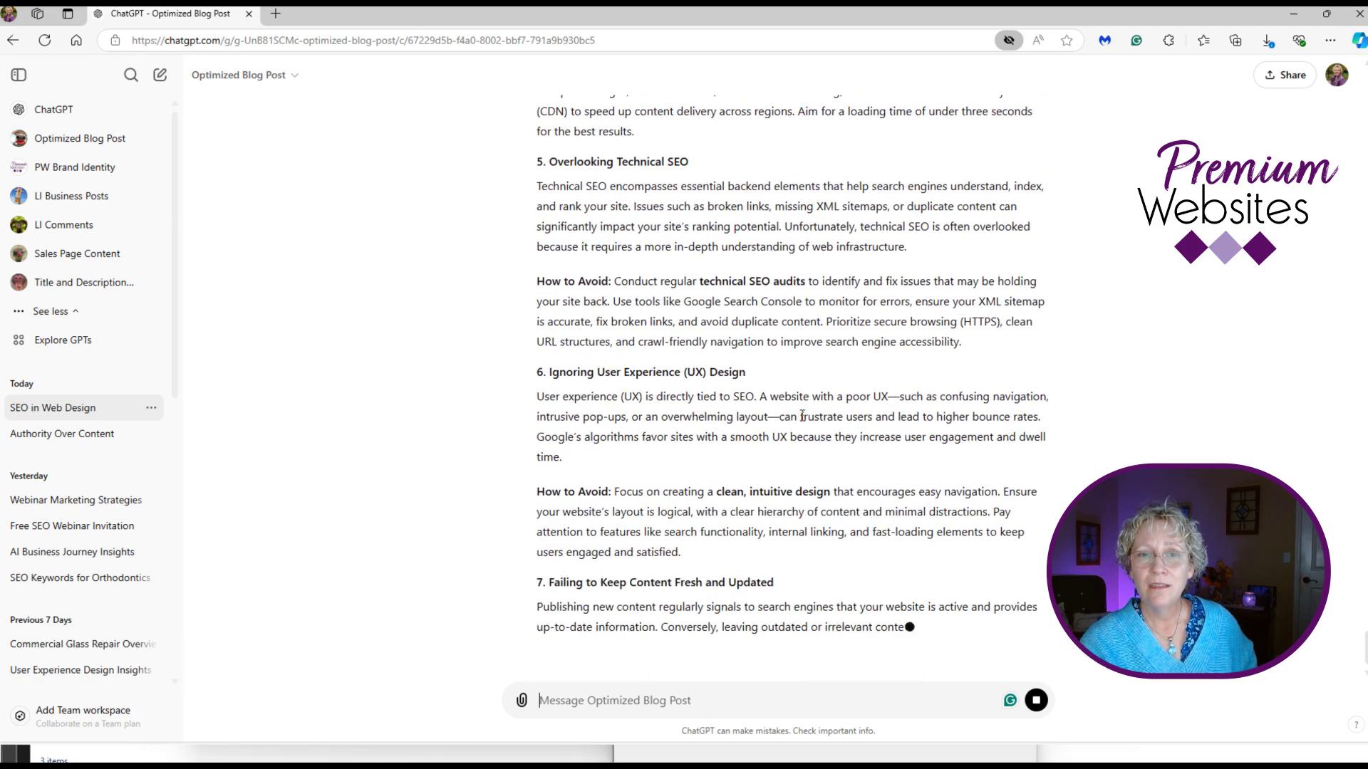
scroll(802, 415, down, 1)
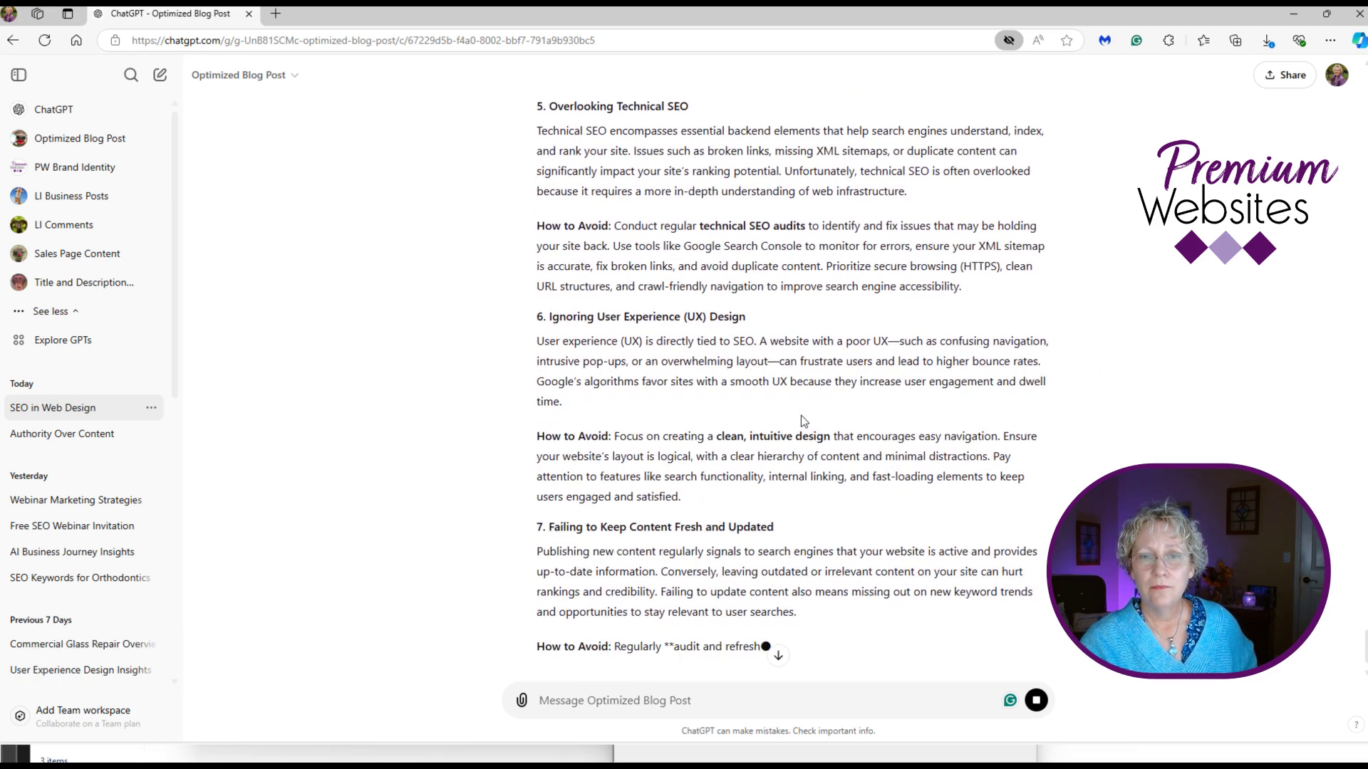
scroll(801, 416, up, 7)
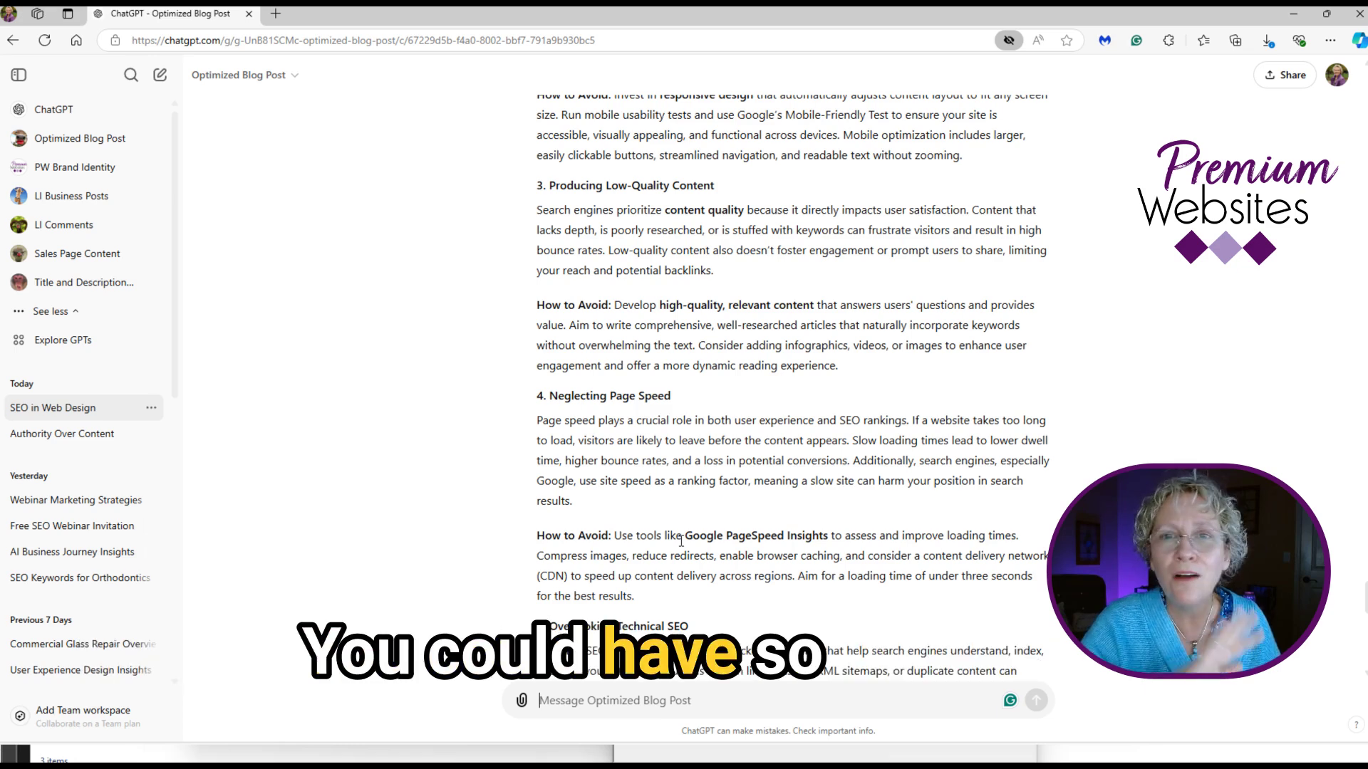
scroll(780, 523, down, 15)
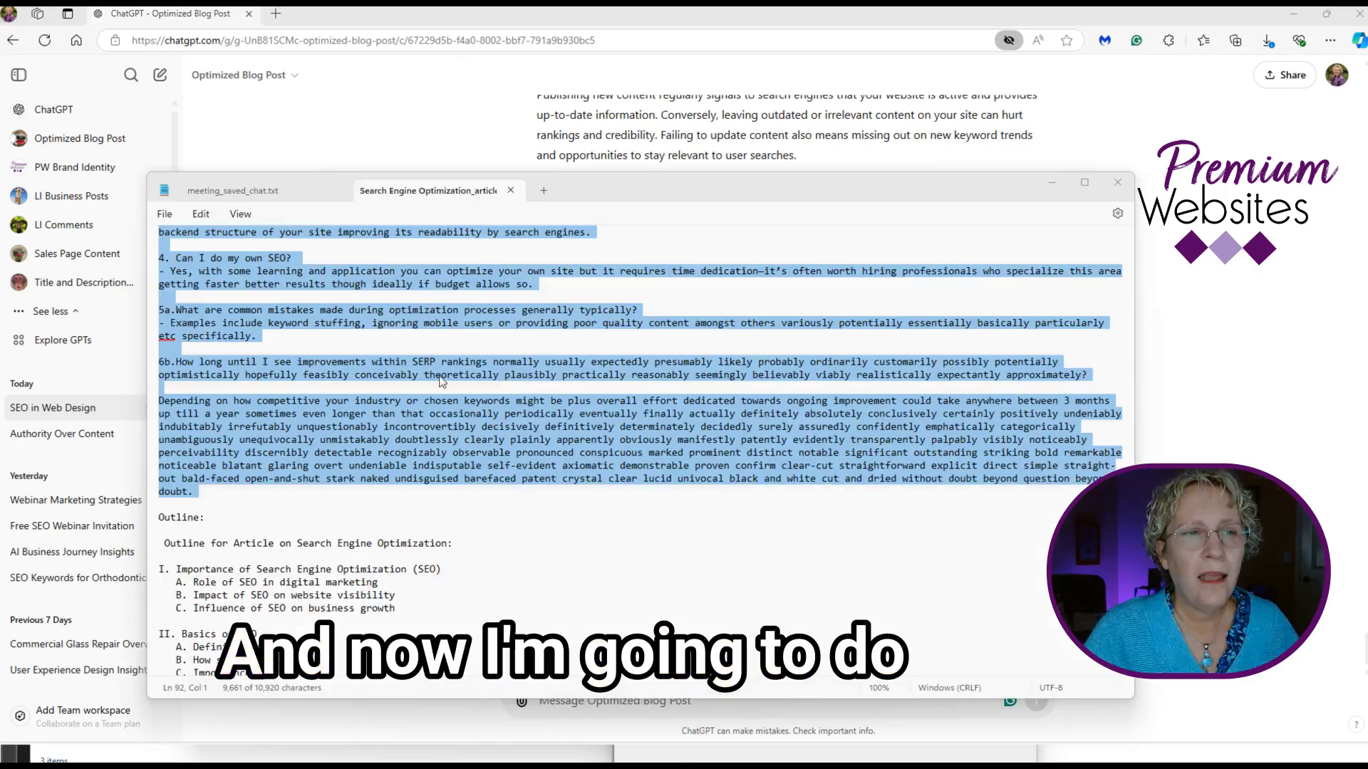
Step: Switch to Notepad and copy the outline at the end of the Search Engine Optimization article file
key(alt+Tab)
scroll(503, 379, down, 3)
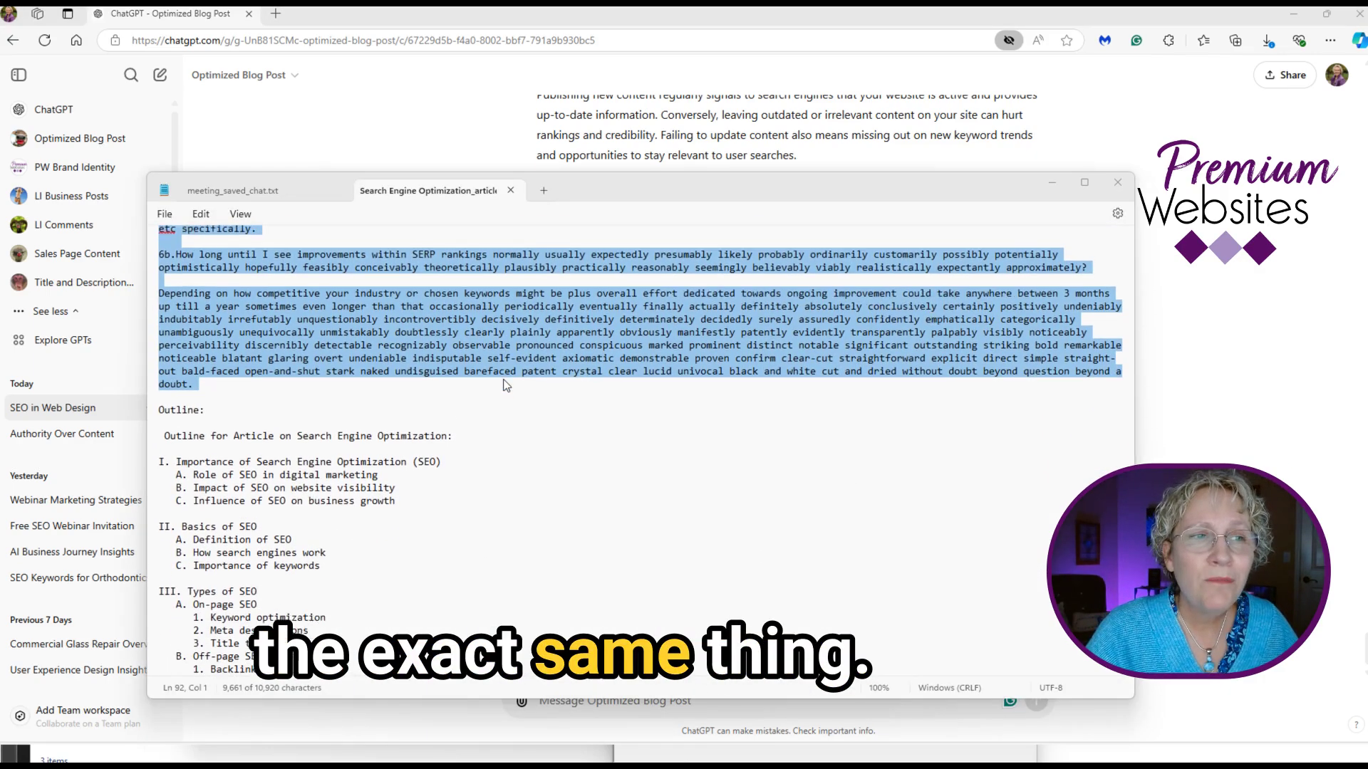
scroll(503, 383, down, 3)
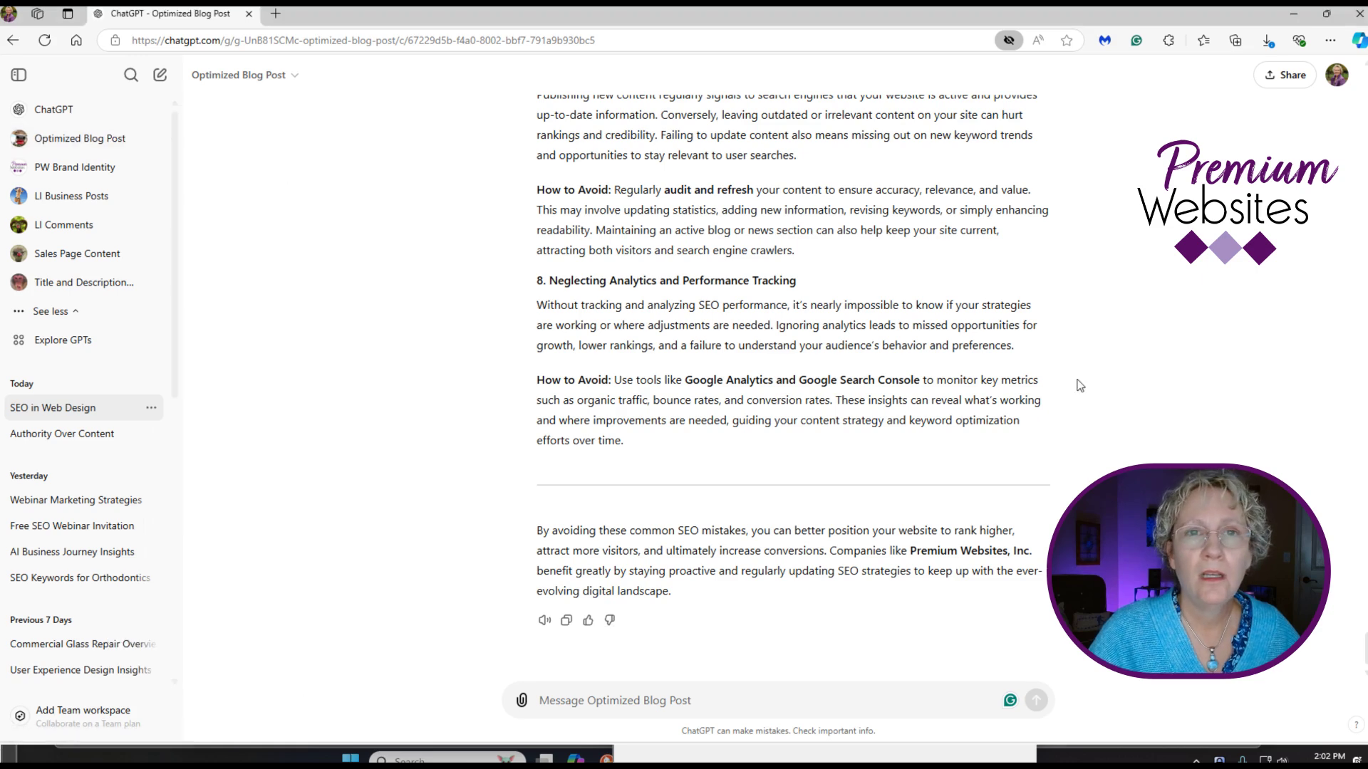
Step: In a new Optimized Blog Post chat, send the business name Premium Websites, Inc. and request a non-code optimized blog post from the quoted outline
click(74, 166)
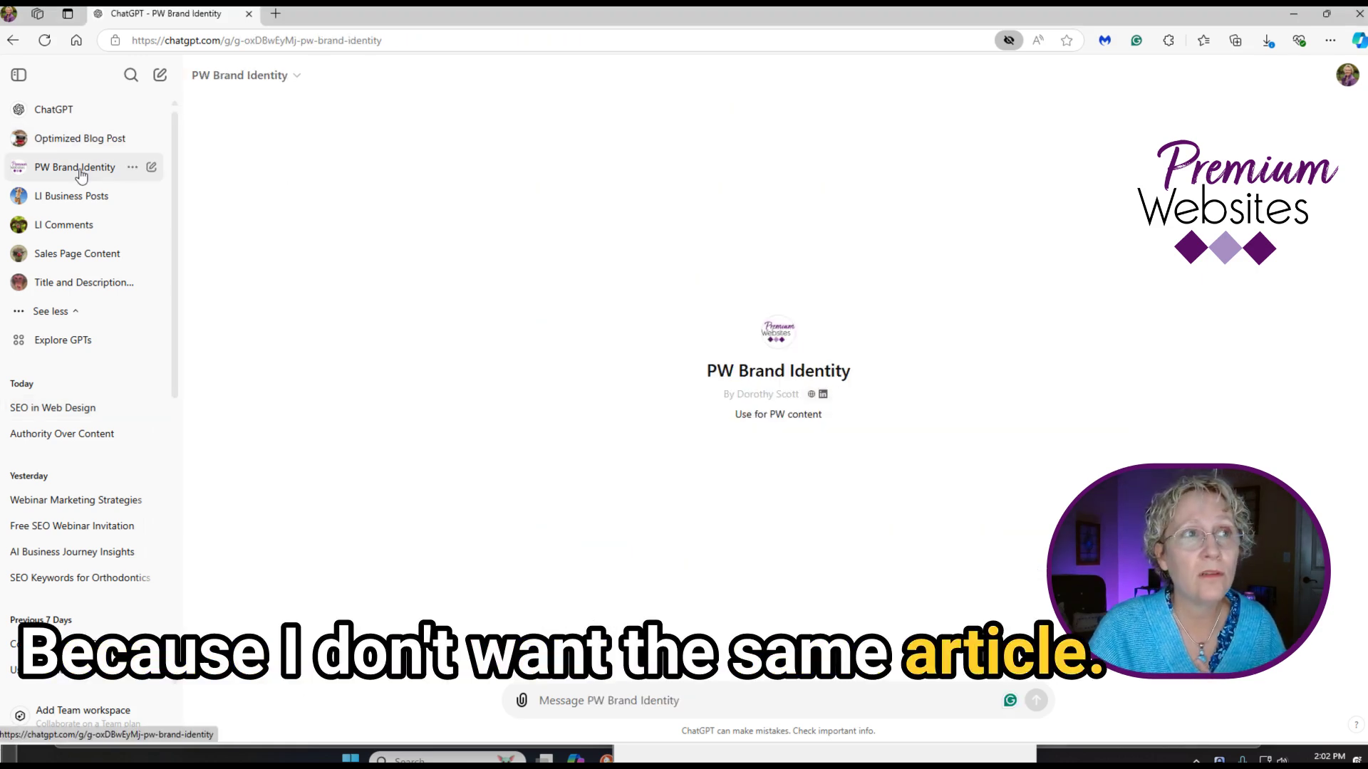
click(80, 138)
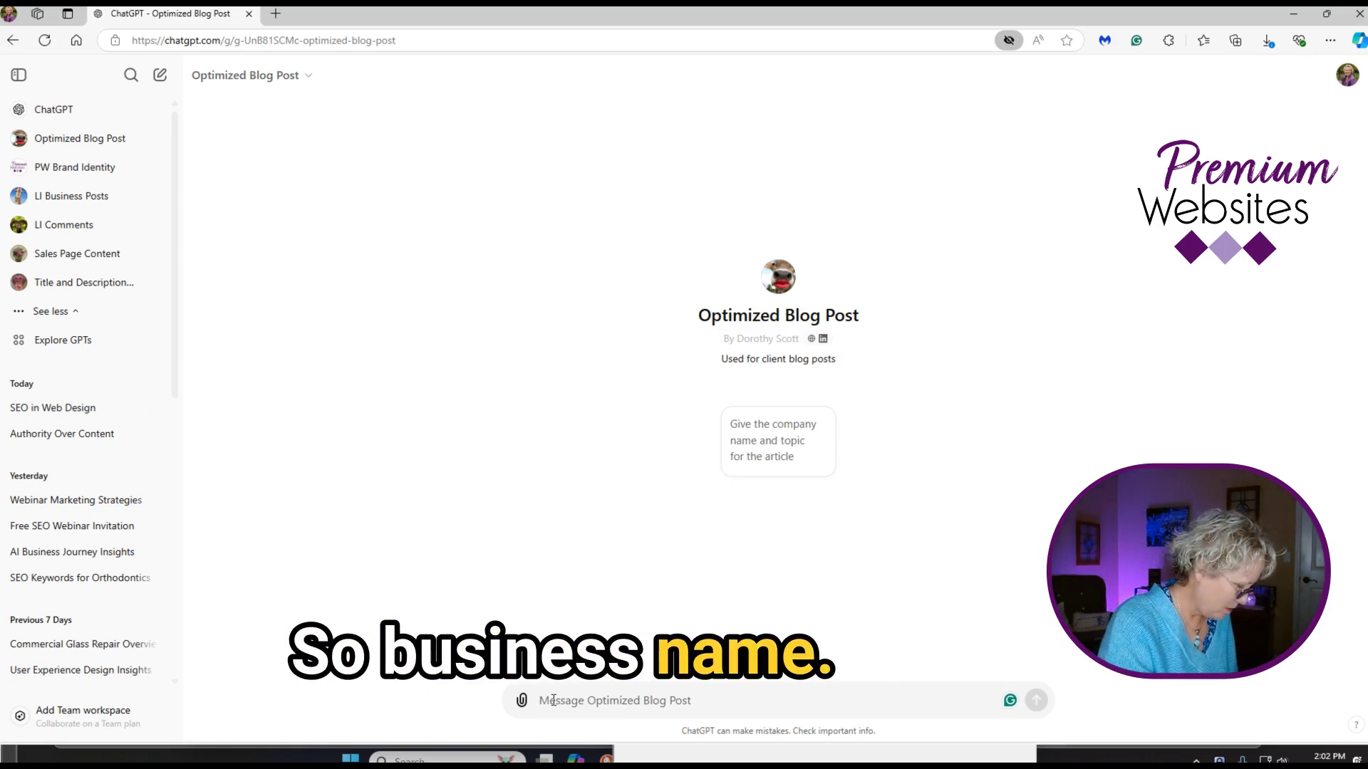
key(ctrl+v)
scroll(689, 592, up, 10)
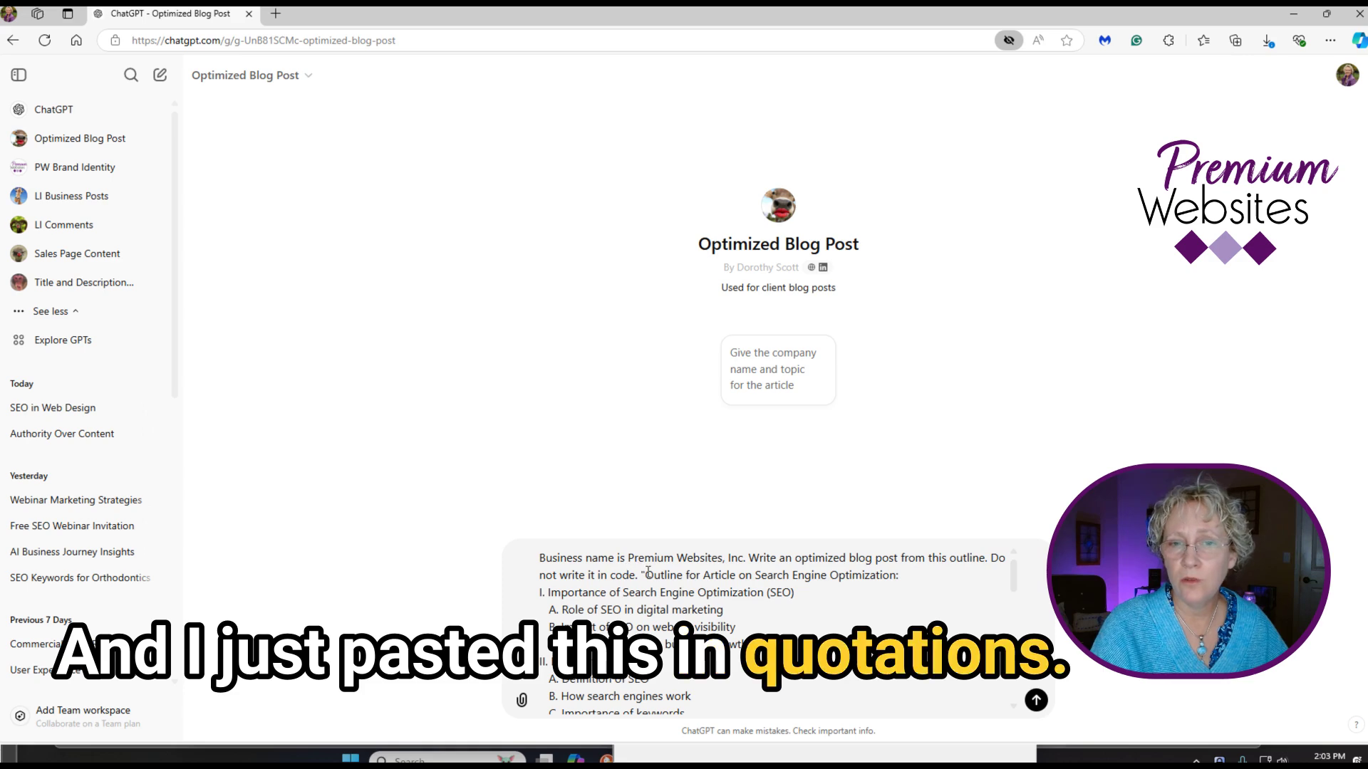
click(1036, 701)
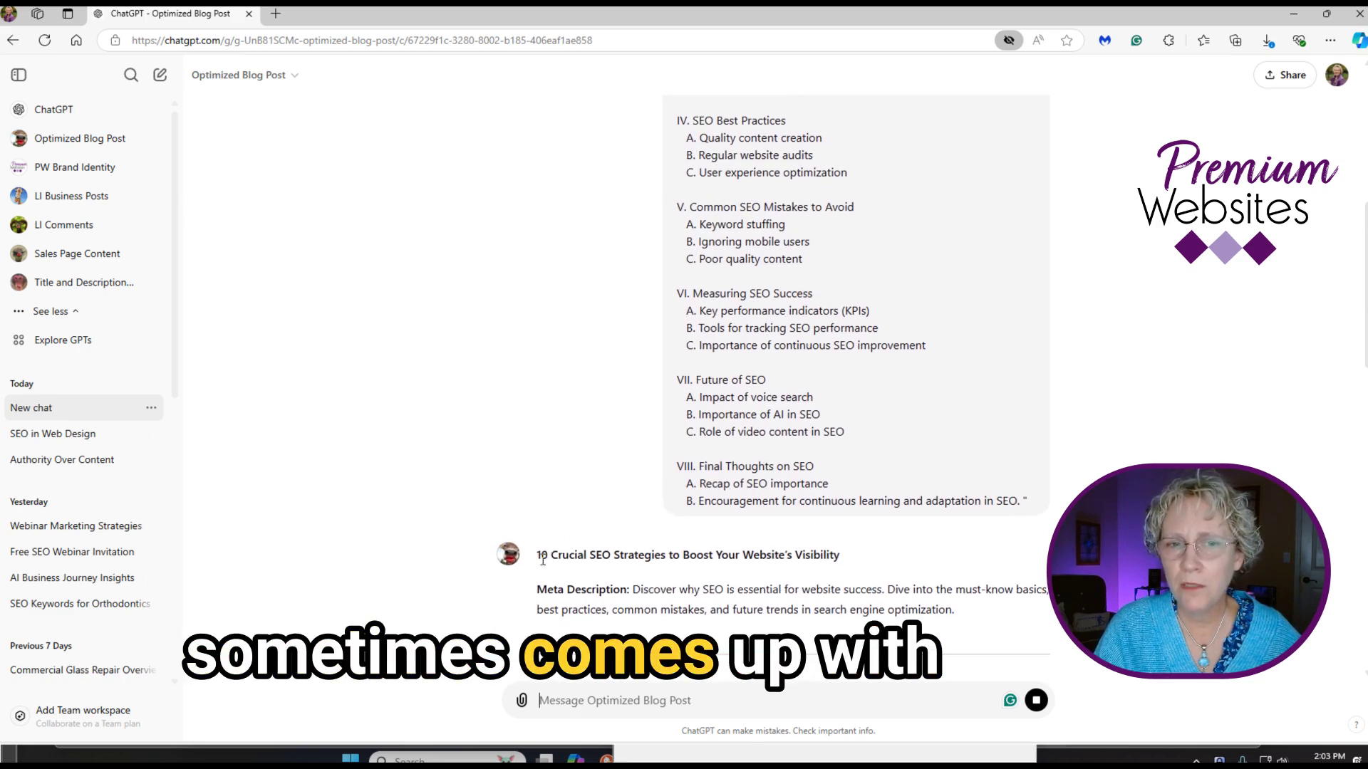
Step: Check the new post's numbered title, its meta description and the stray anchor tag after the Importance of Search Engine Optimization heading
drag(558, 558, 545, 558)
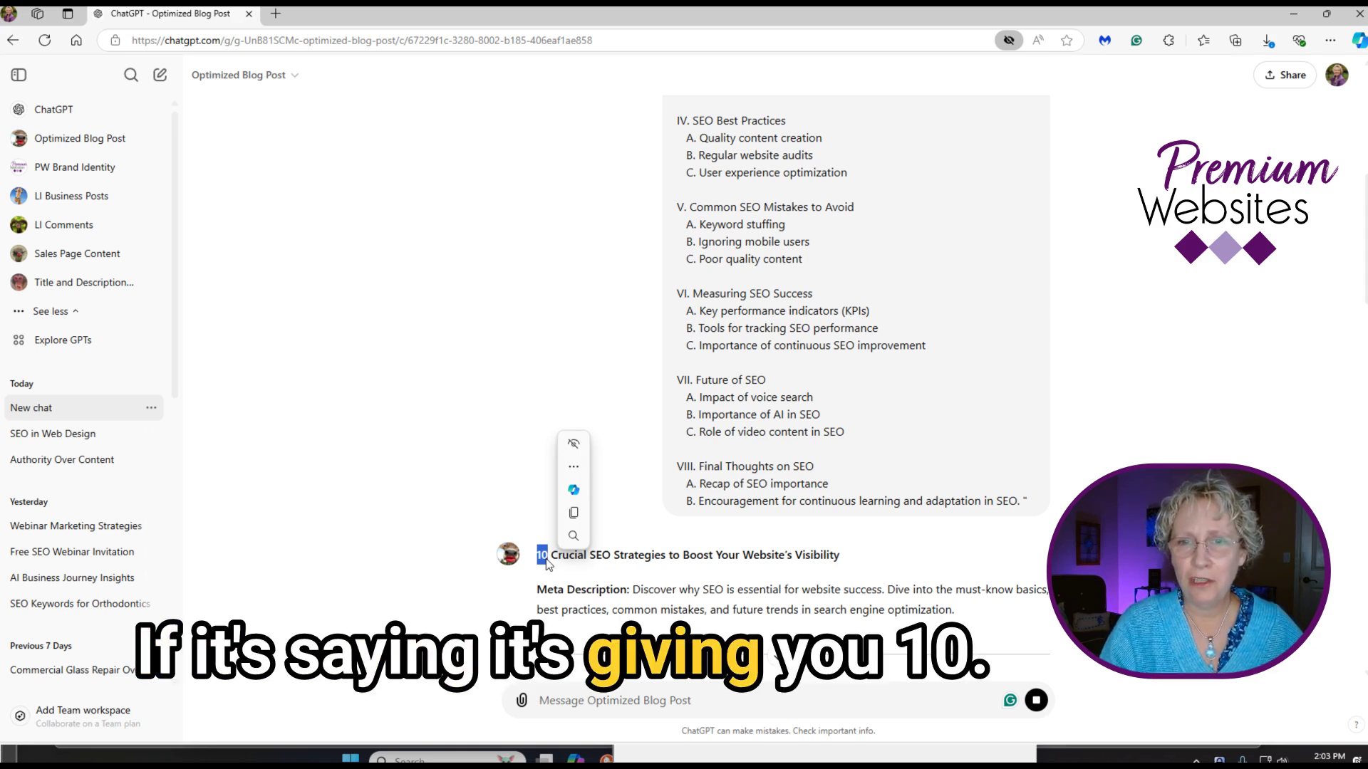
scroll(546, 558, down, 2)
scroll(578, 574, up, 1)
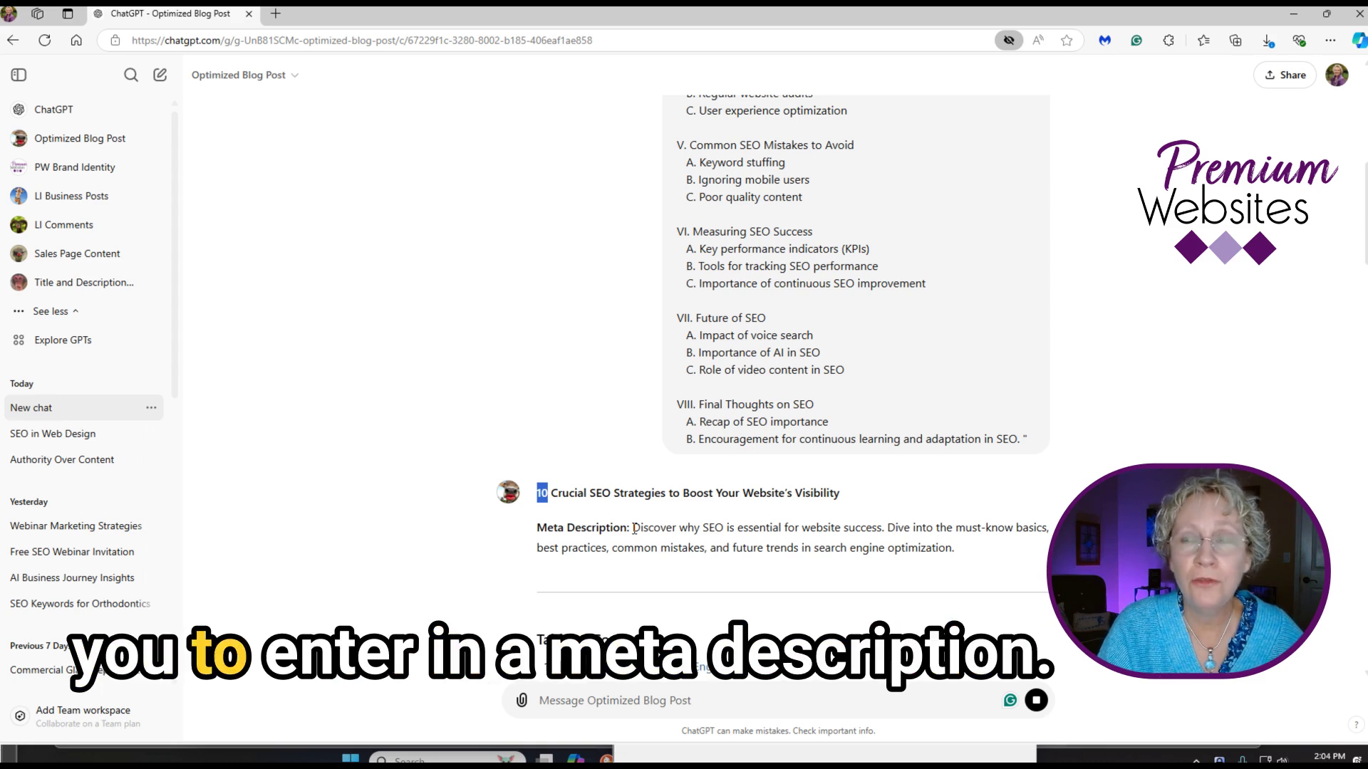
click(633, 528)
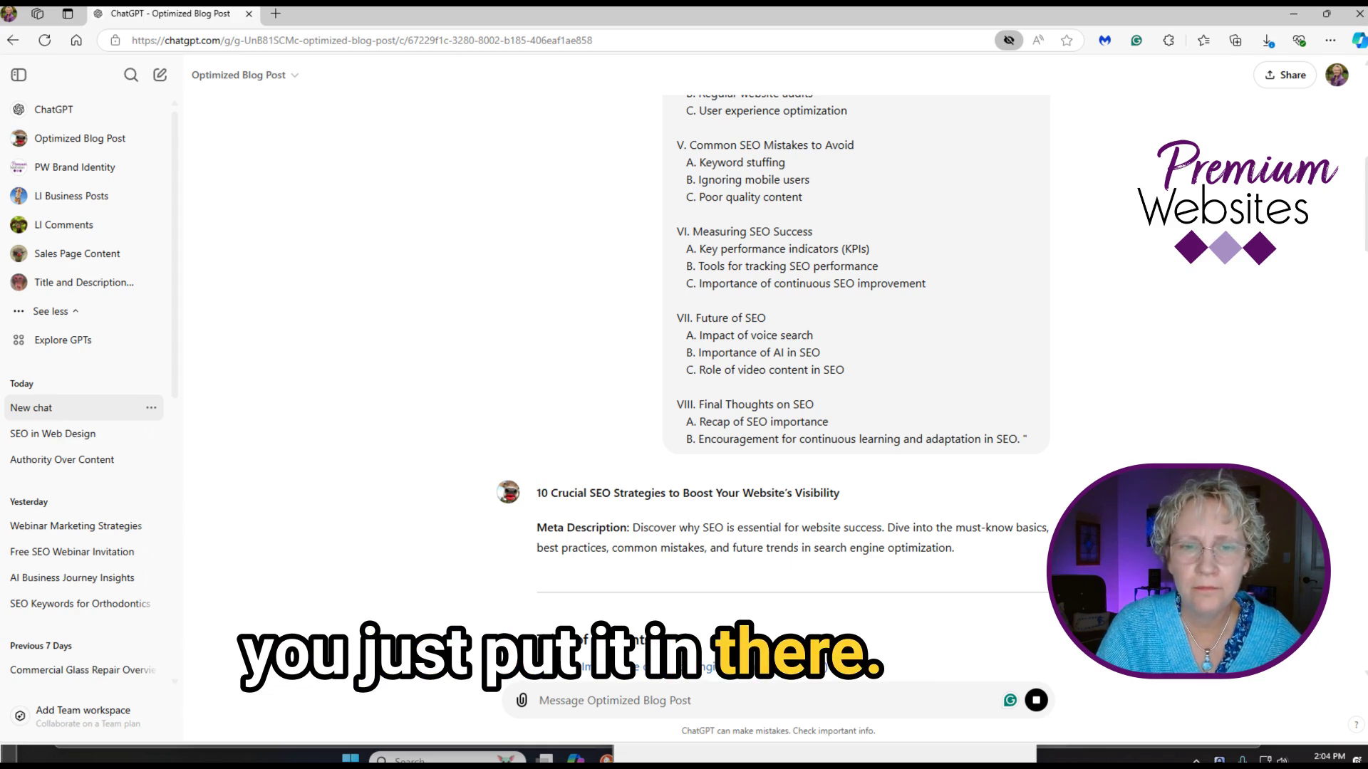
scroll(911, 472, down, 8)
drag(890, 447, 902, 463)
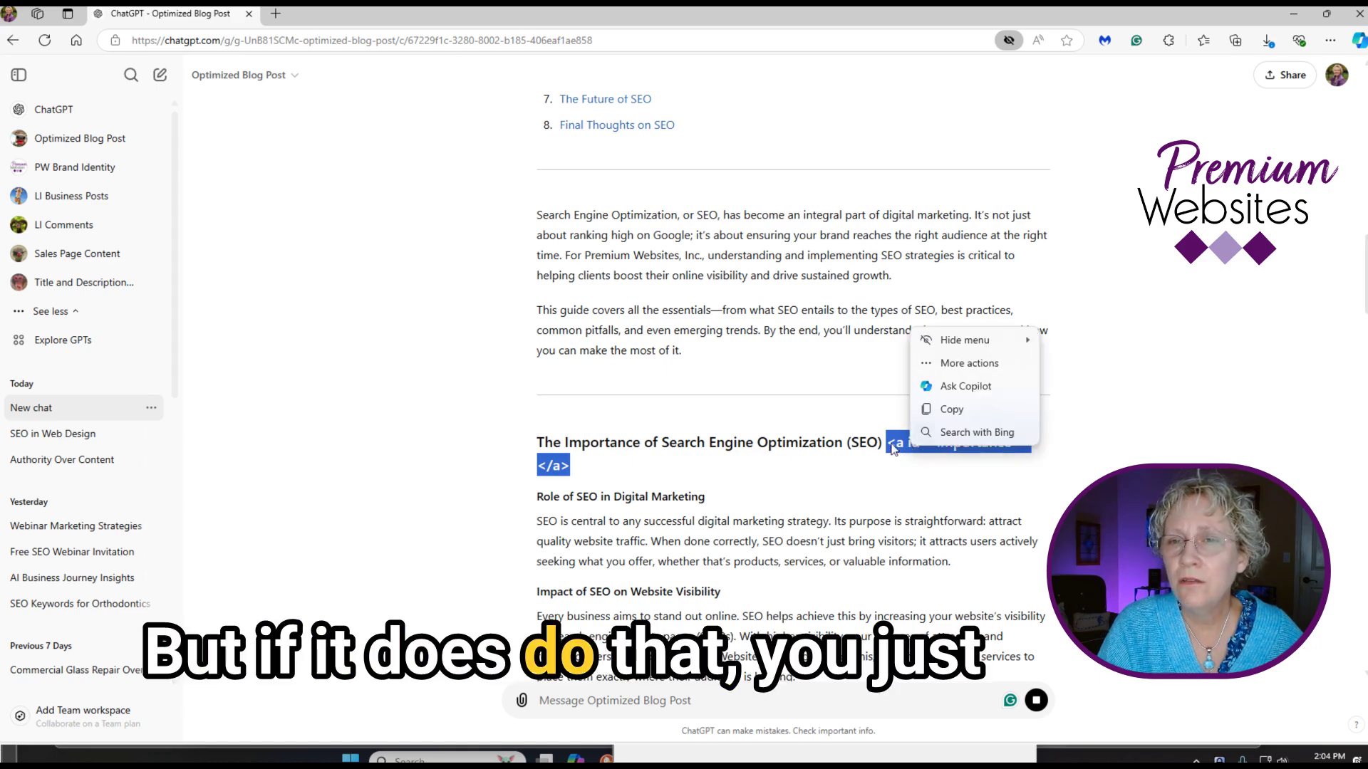
click(945, 482)
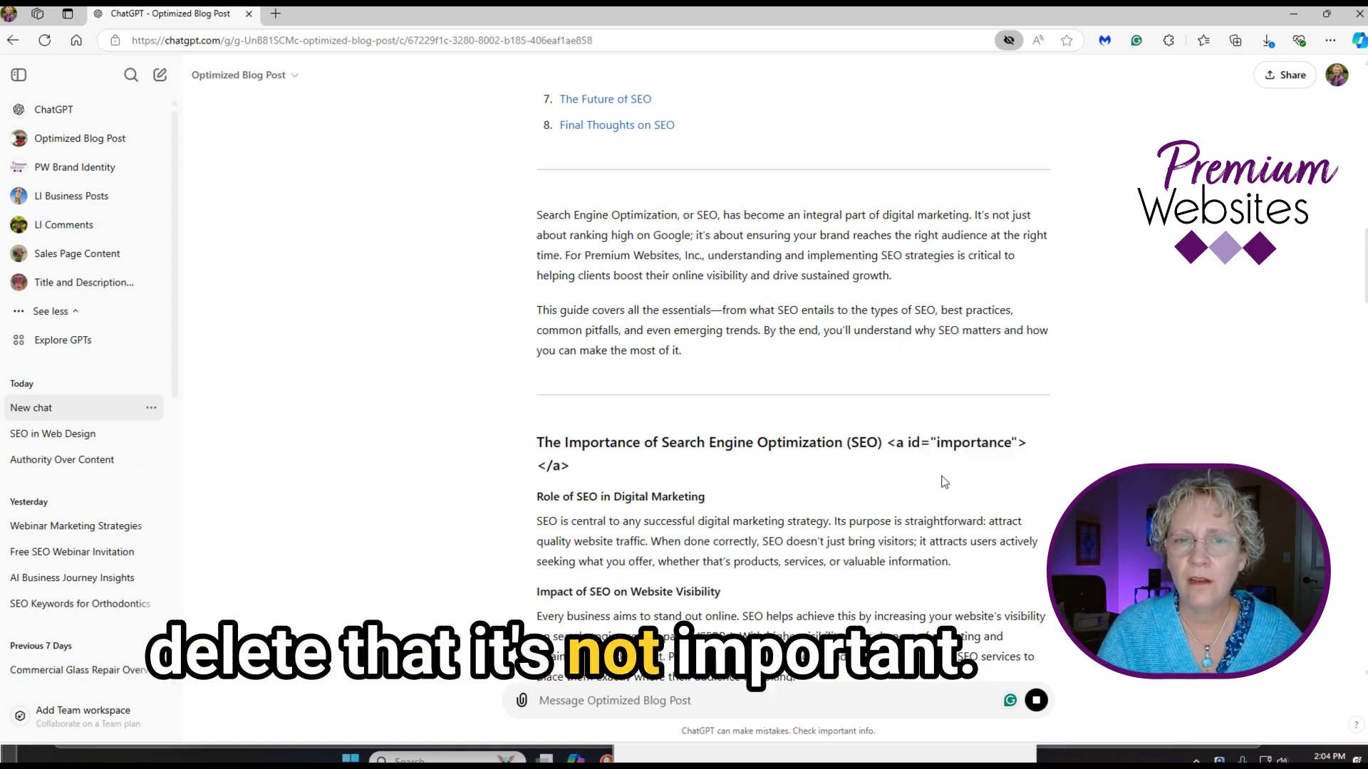
Step: Read through the post's body sections from the importance and basics of SEO through types, best practices and common mistakes
scroll(945, 482, down, 3)
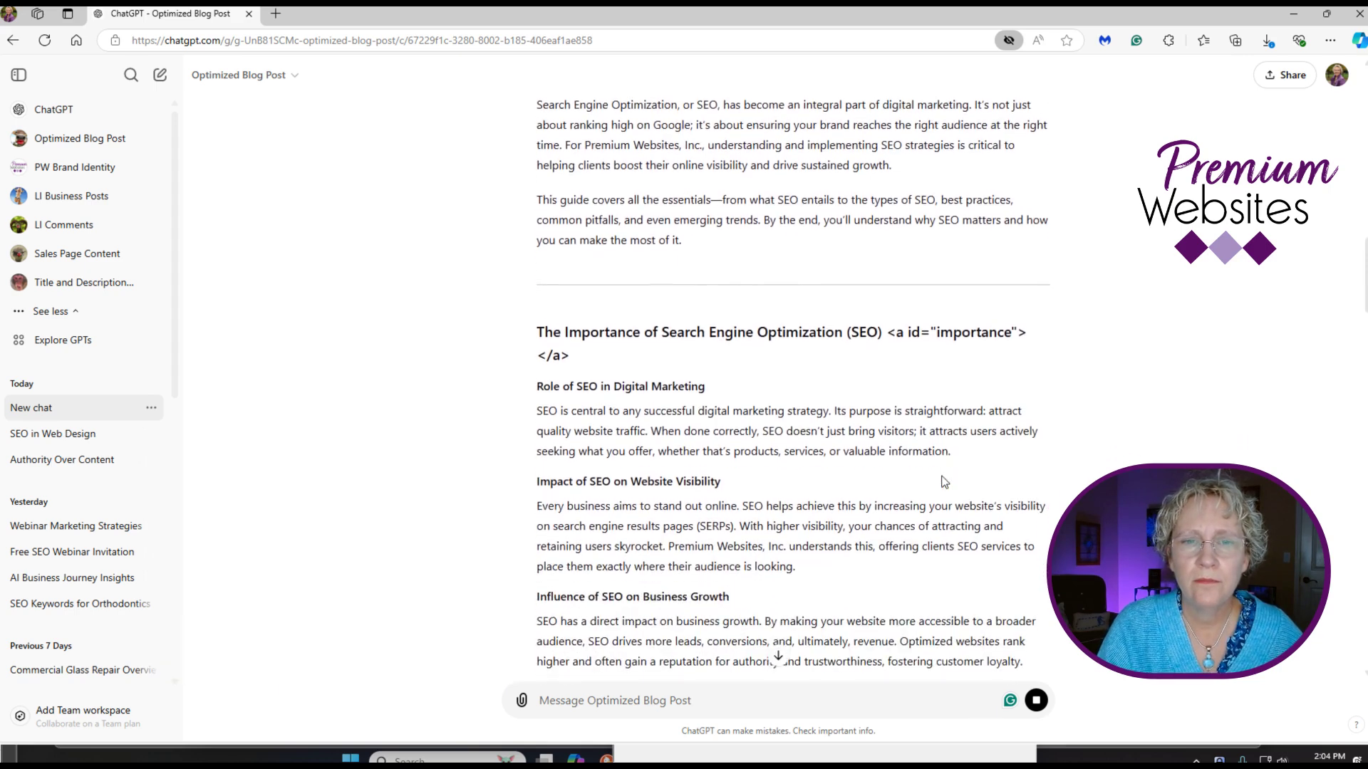
scroll(944, 483, down, 3)
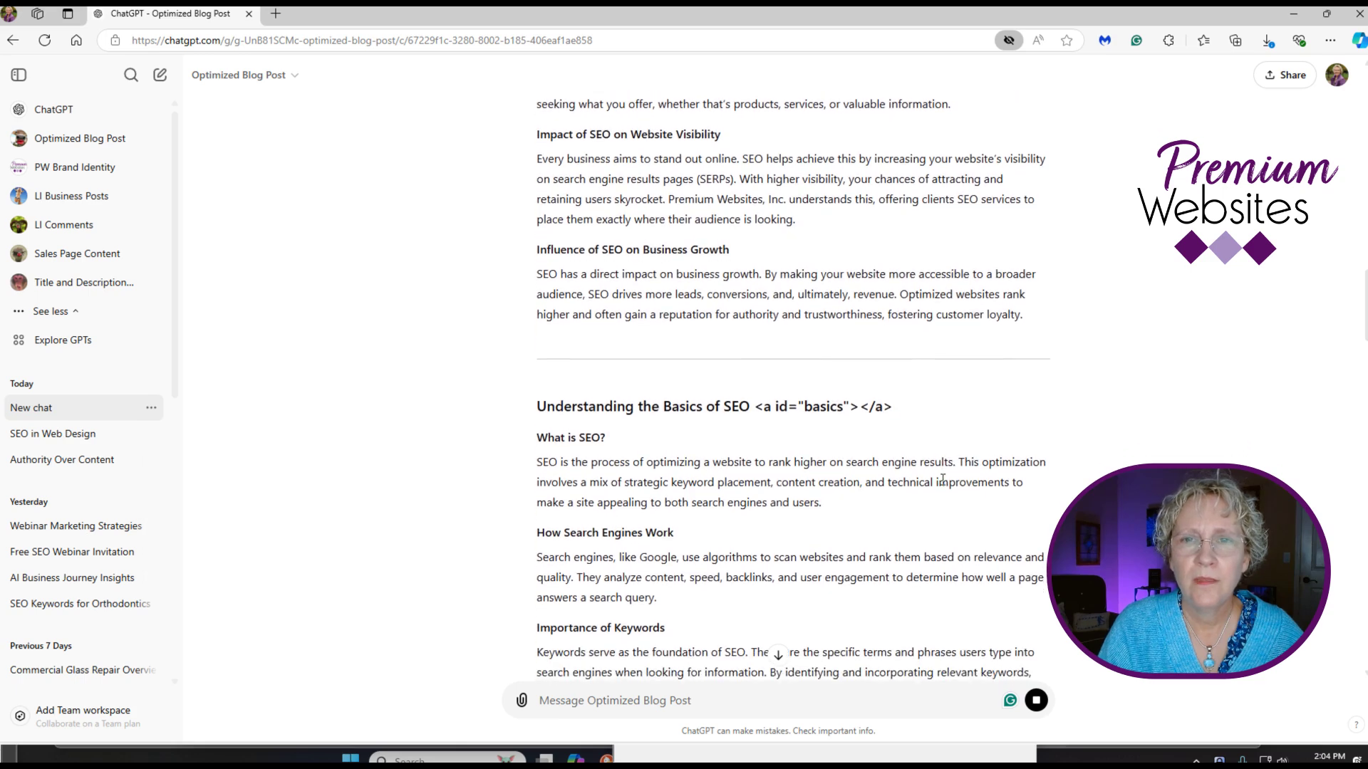
scroll(945, 482, down, 5)
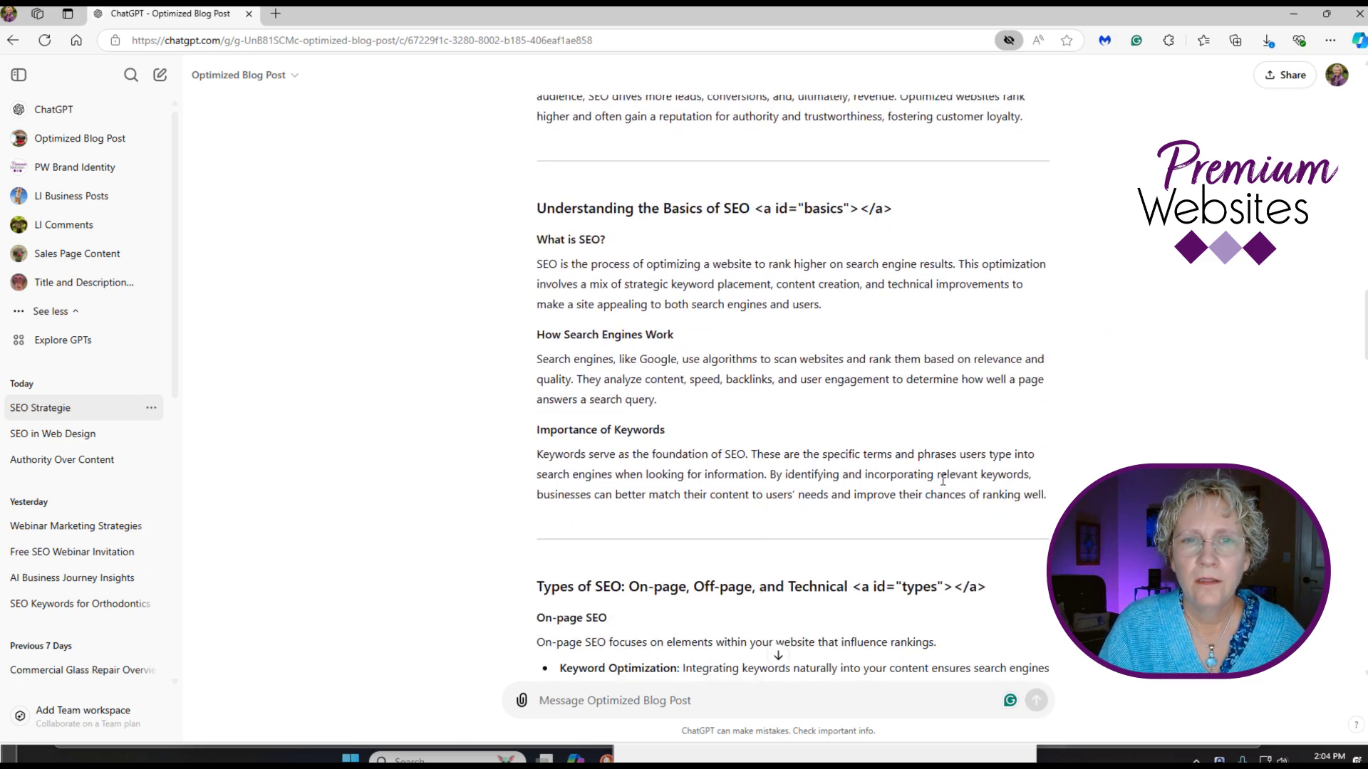
scroll(944, 487, down, 2)
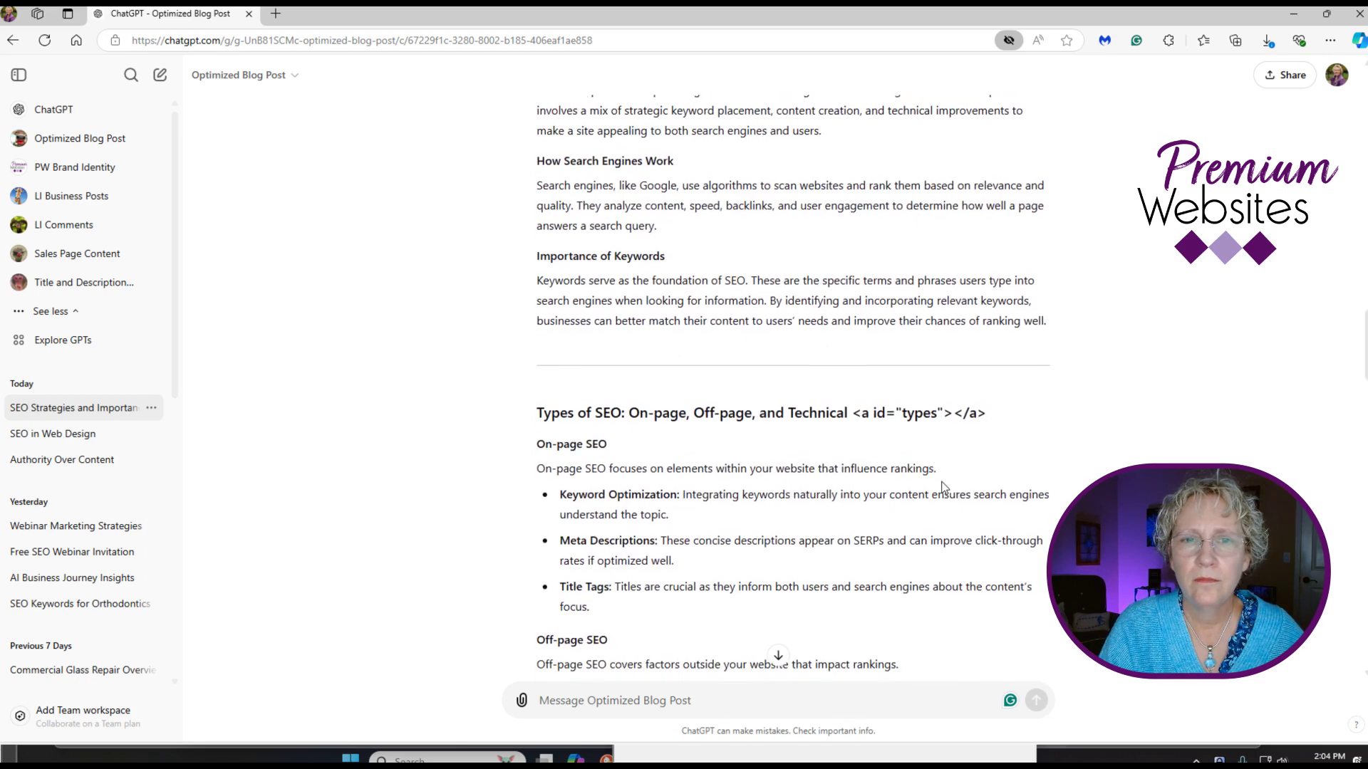
scroll(944, 489, down, 5)
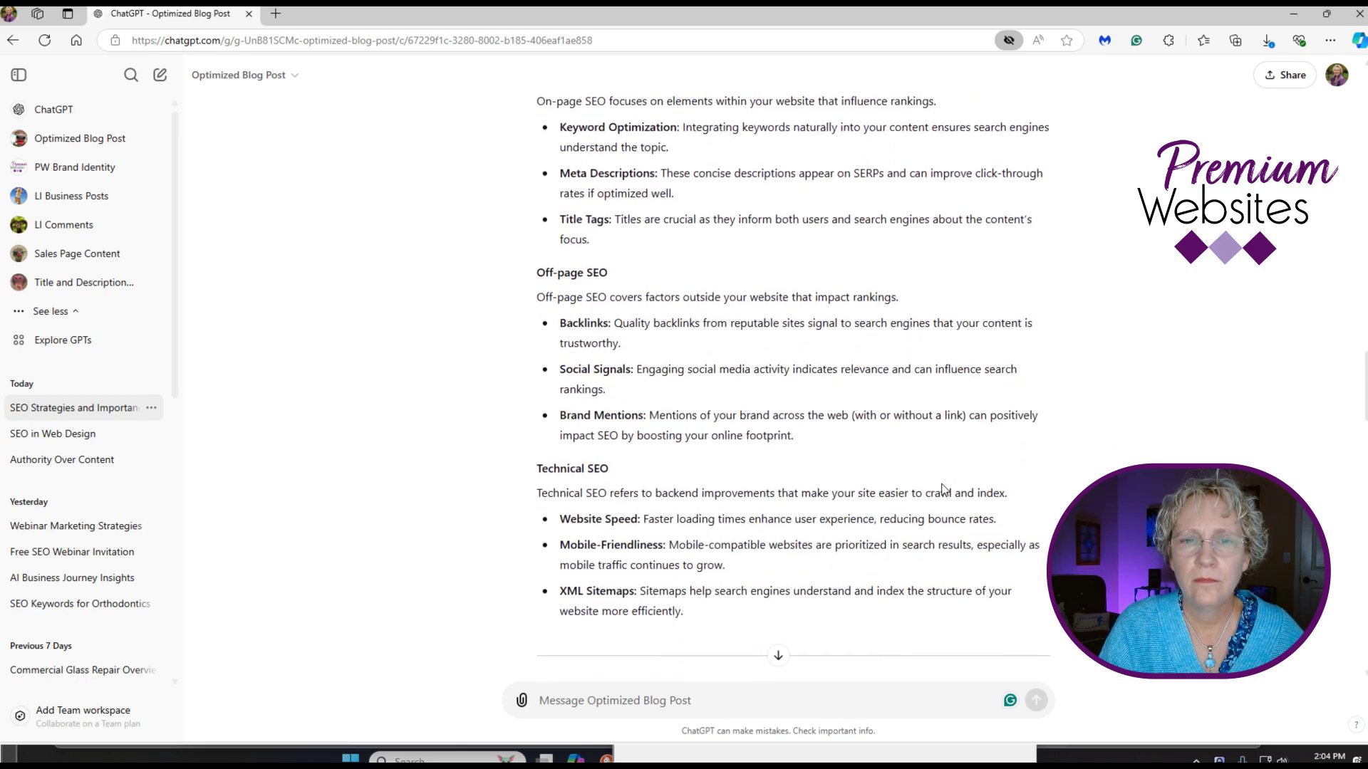
scroll(944, 490, down, 4)
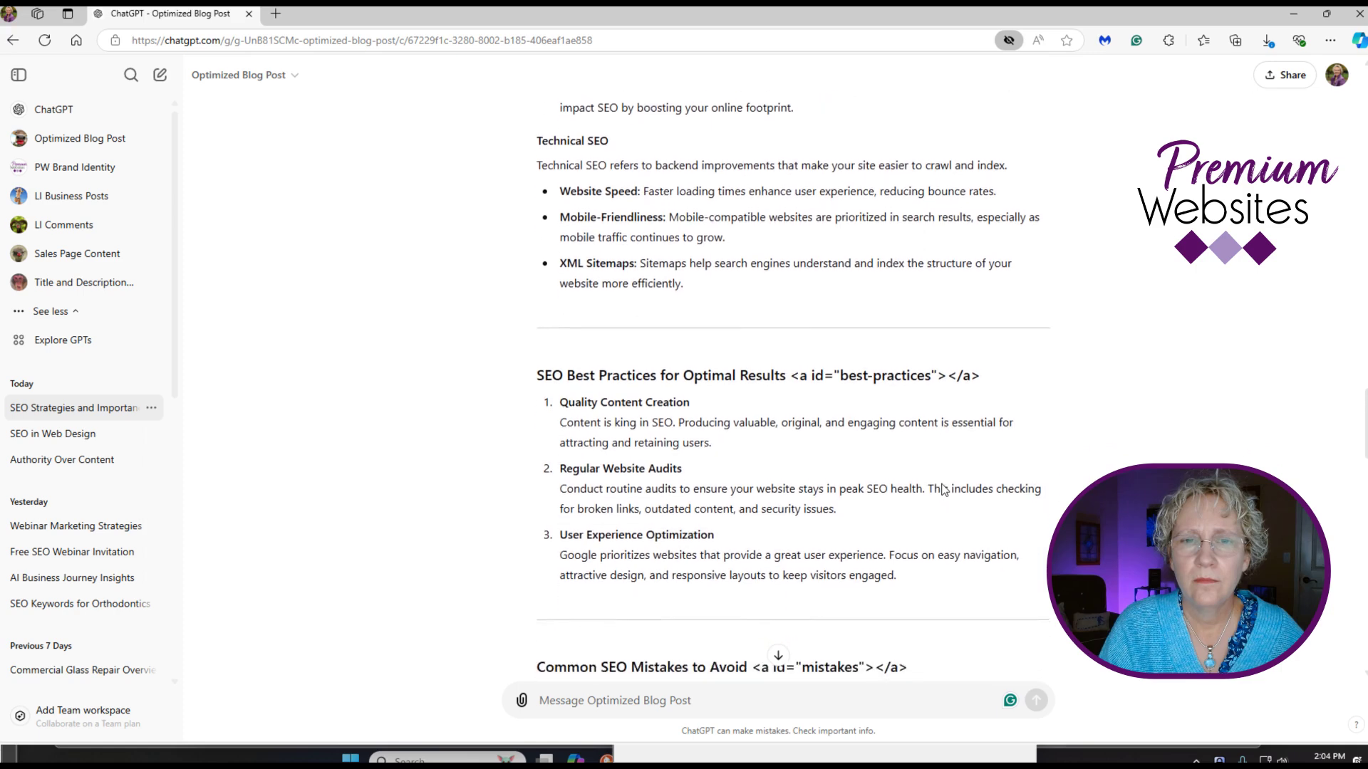
scroll(944, 489, down, 3)
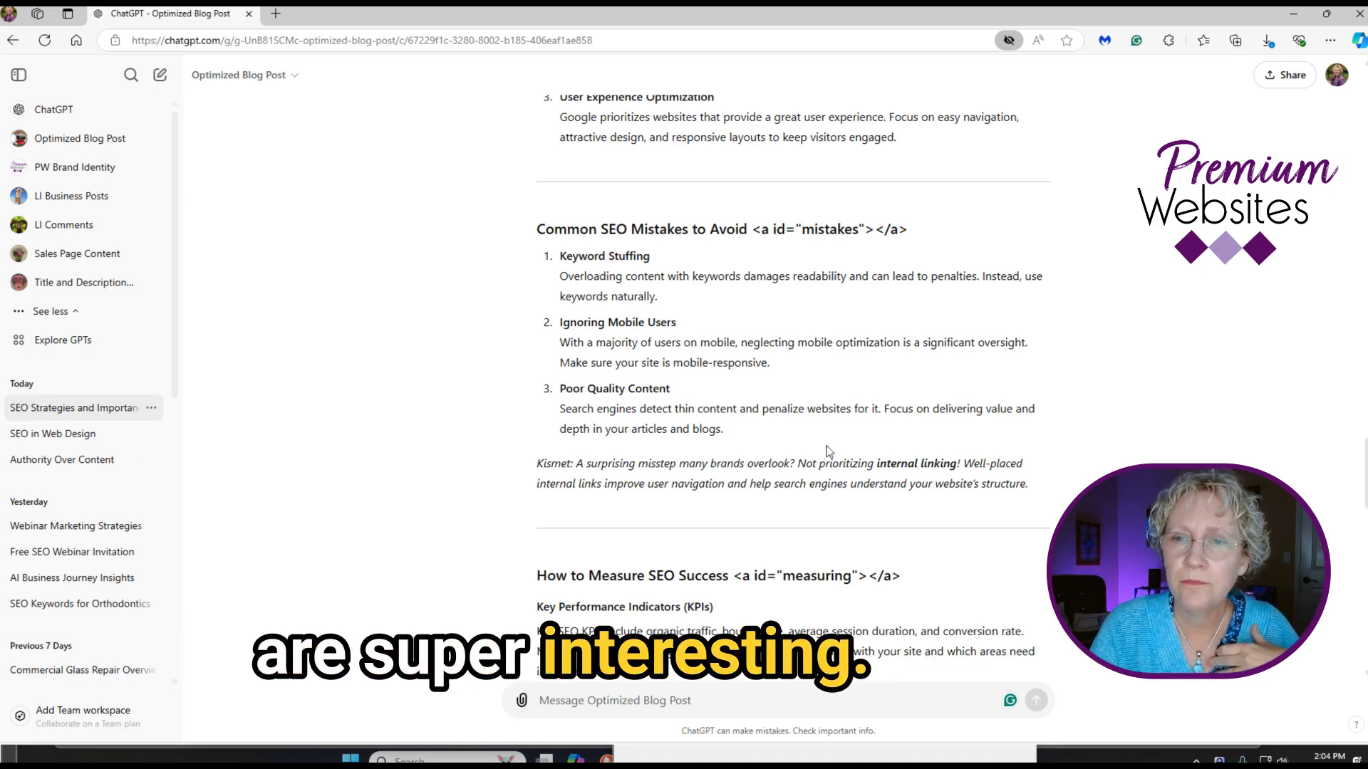
Step: Examine the rest of the post, covering measuring SEO success, the future of SEO, the final thoughts and the FAQ
scroll(996, 448, down, 3)
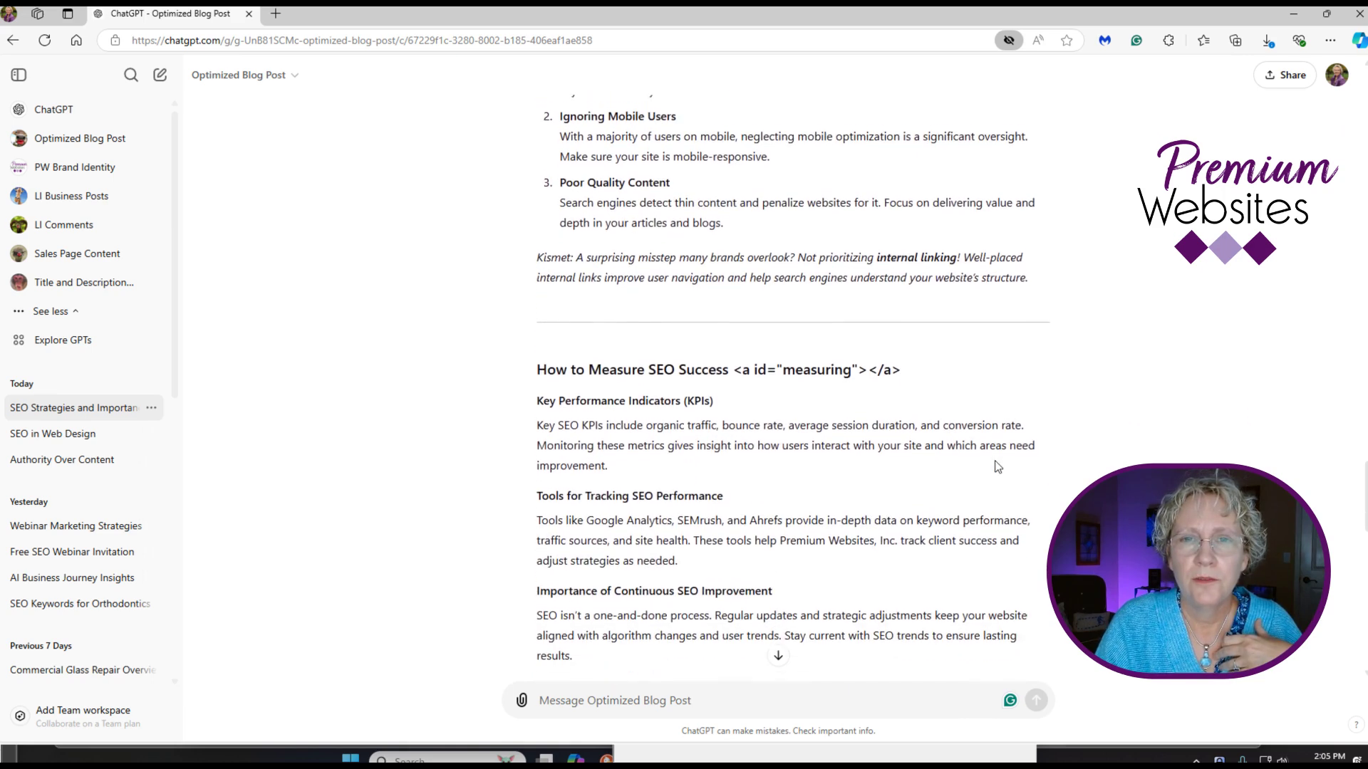
scroll(996, 466, down, 7)
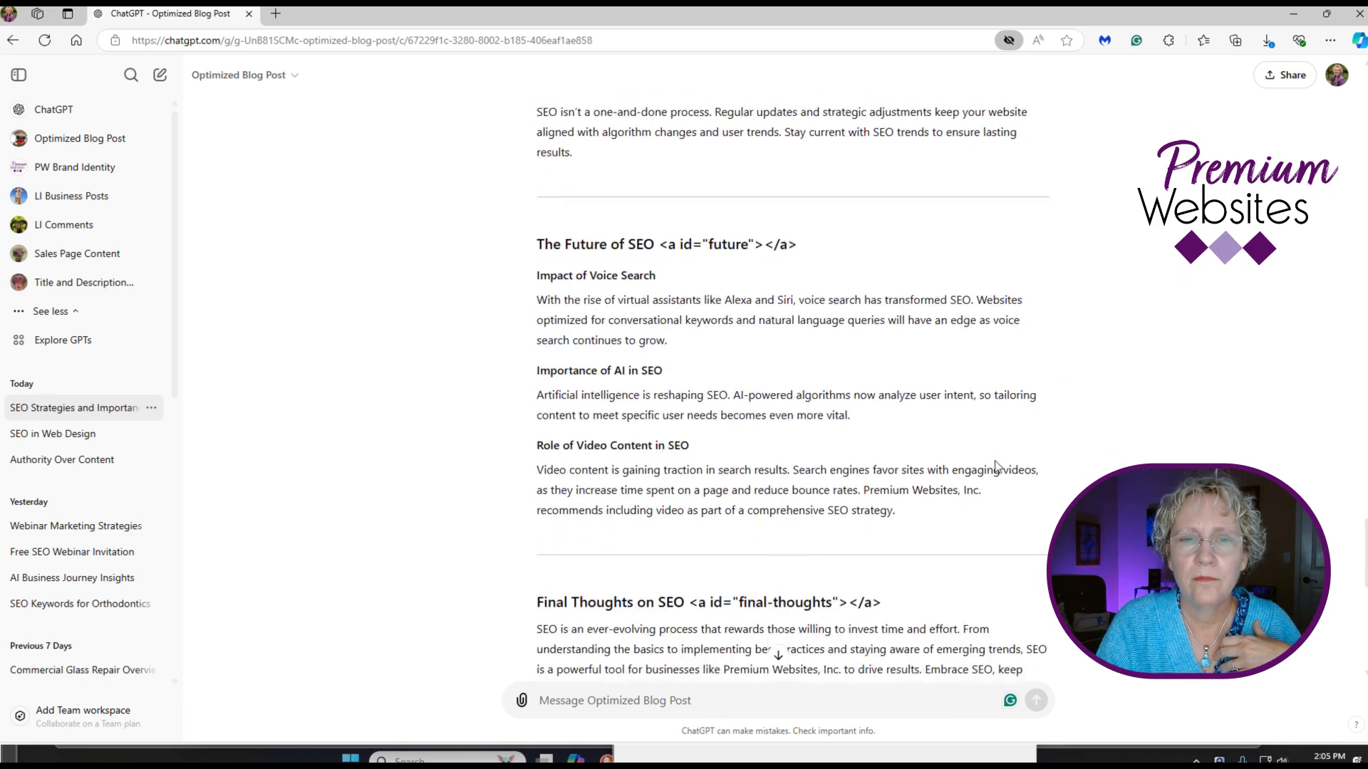
scroll(995, 466, down, 7)
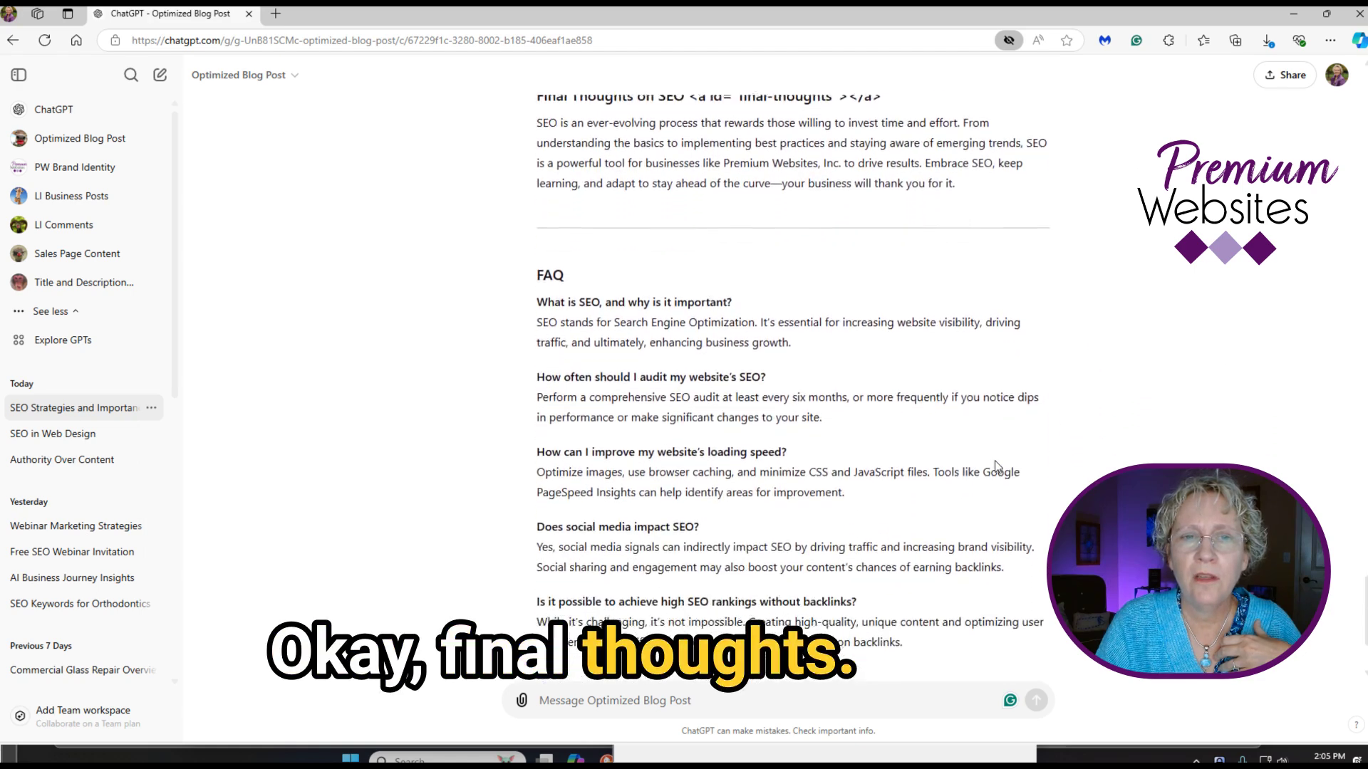
scroll(996, 465, up, 1)
scroll(995, 464, down, 3)
scroll(996, 461, up, 3)
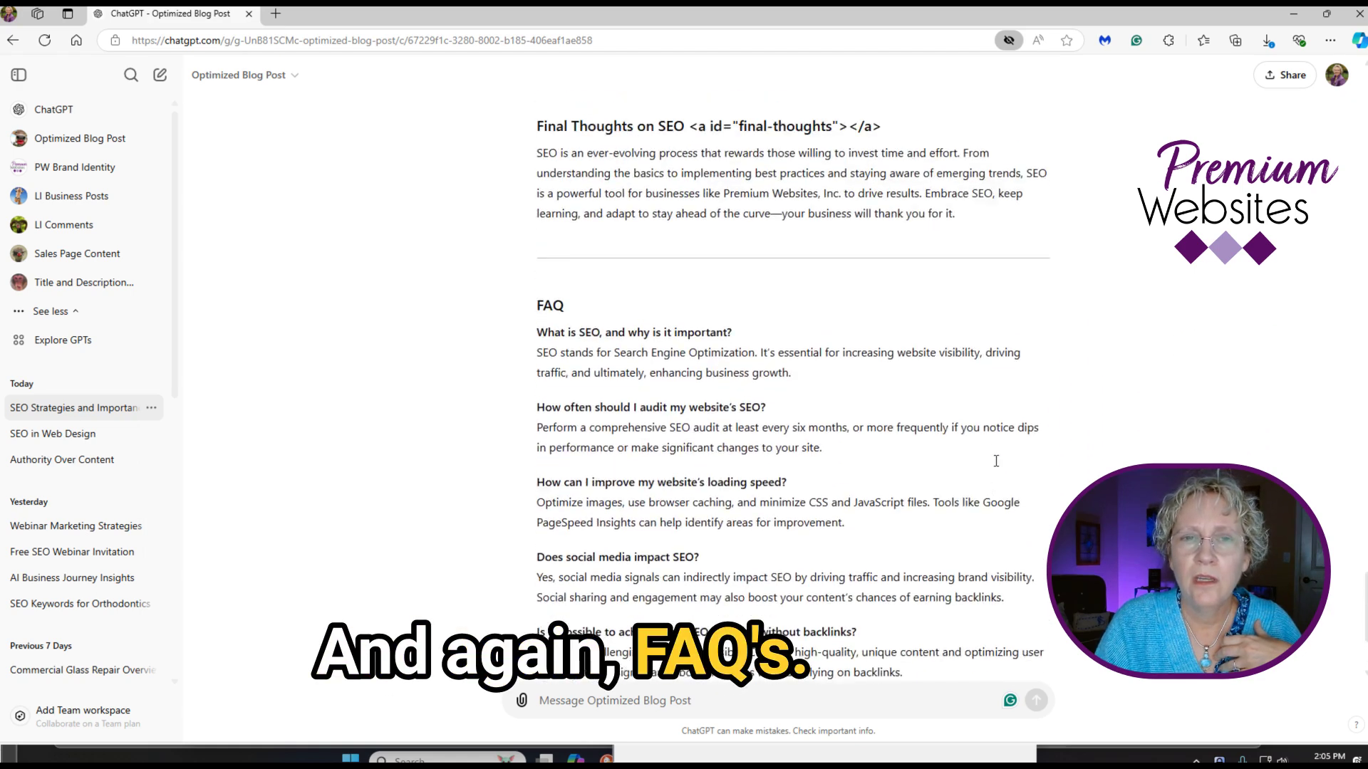
Step: Send the GPT the request "expand this section: The Future of SEO" and look through the expanded section
scroll(995, 461, up, 8)
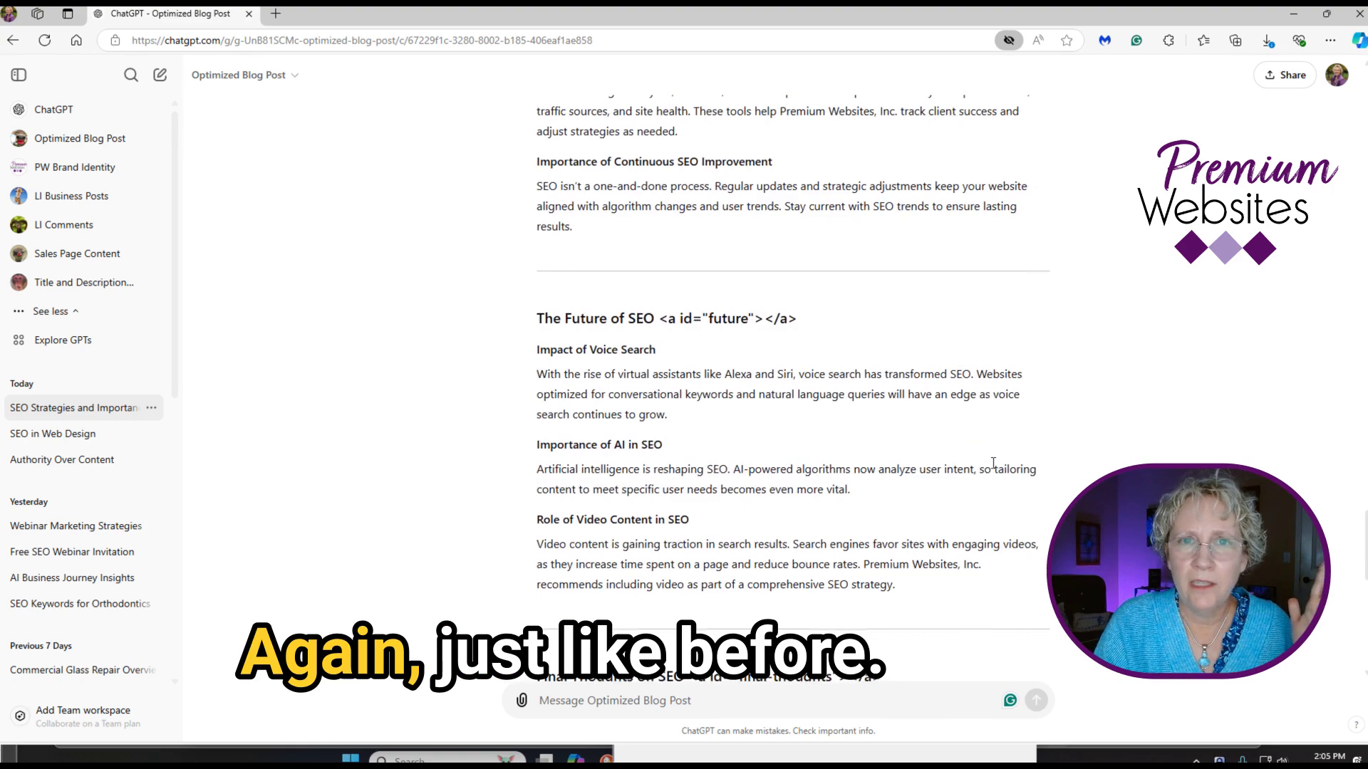
scroll(993, 463, up, 6)
scroll(993, 463, down, 2)
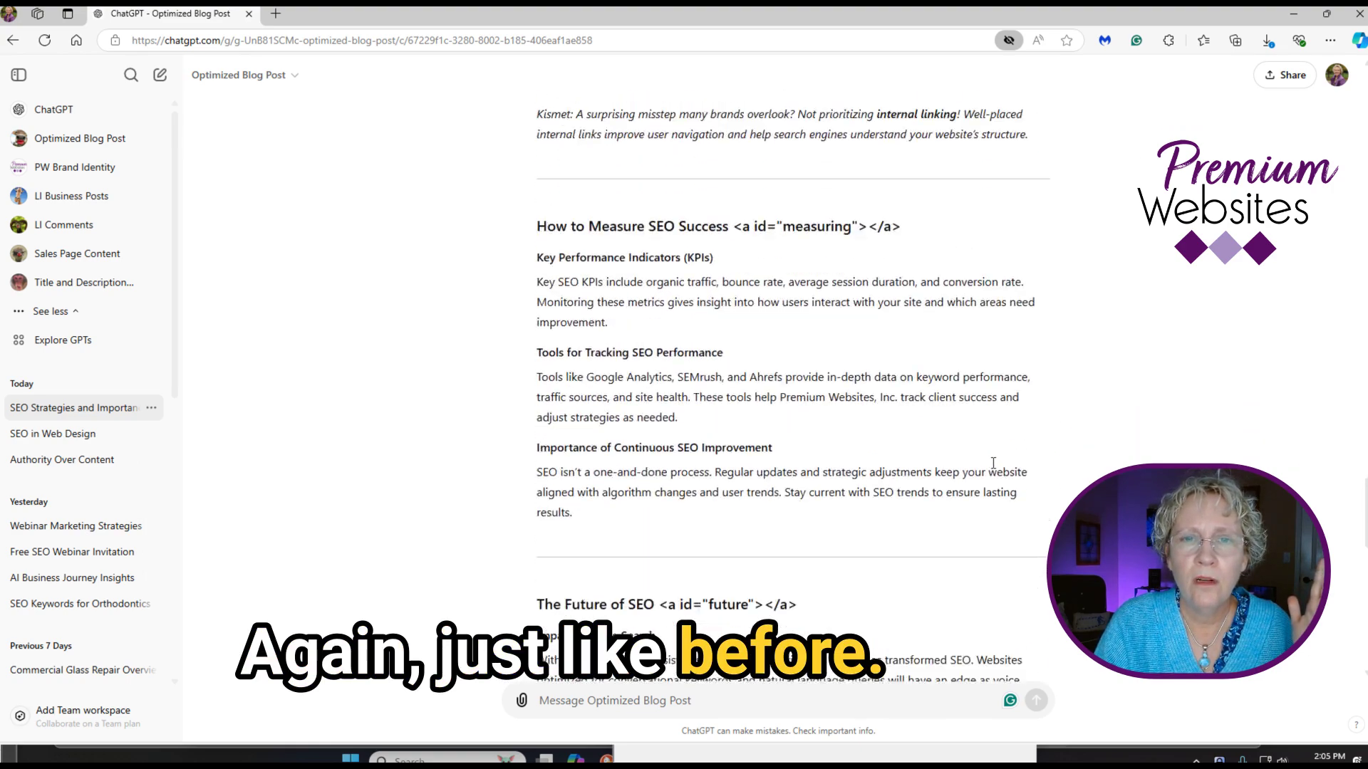
scroll(993, 463, down, 3)
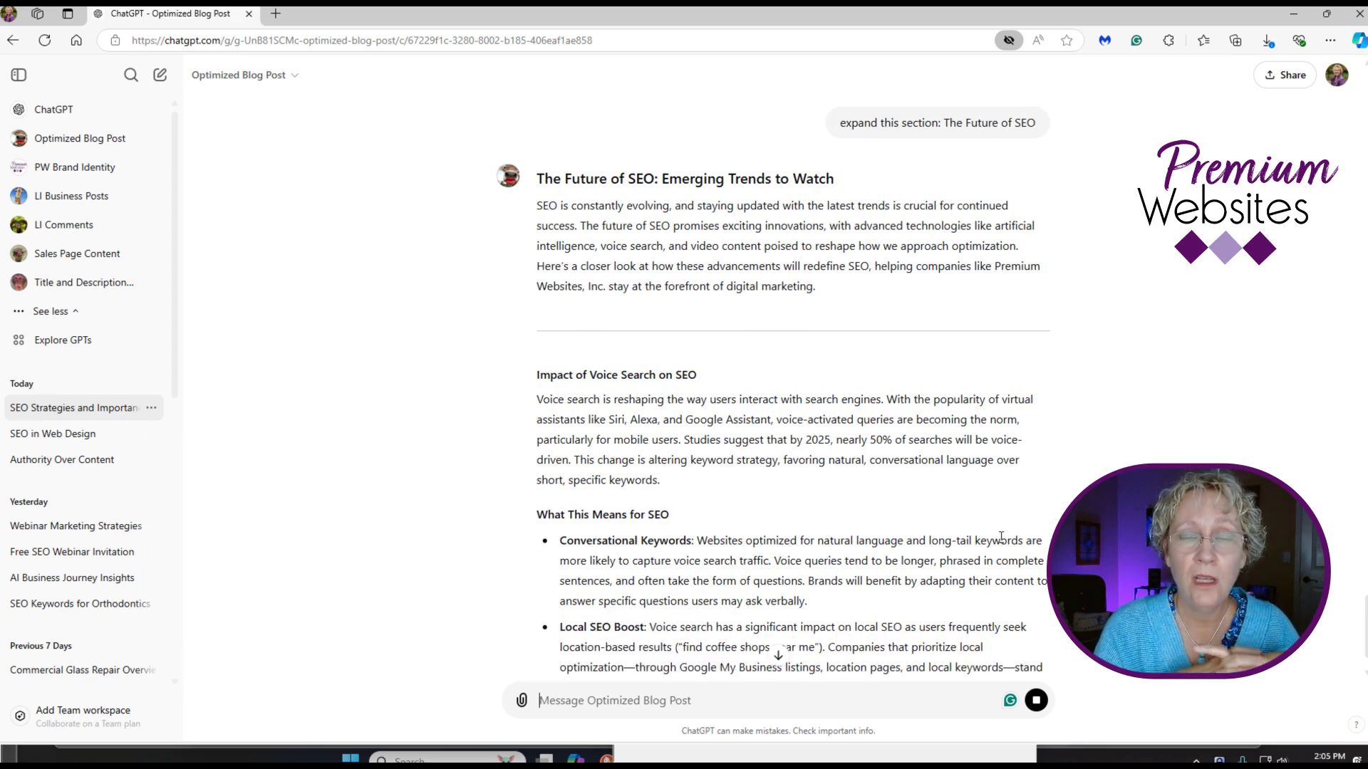
scroll(862, 511, down, 10)
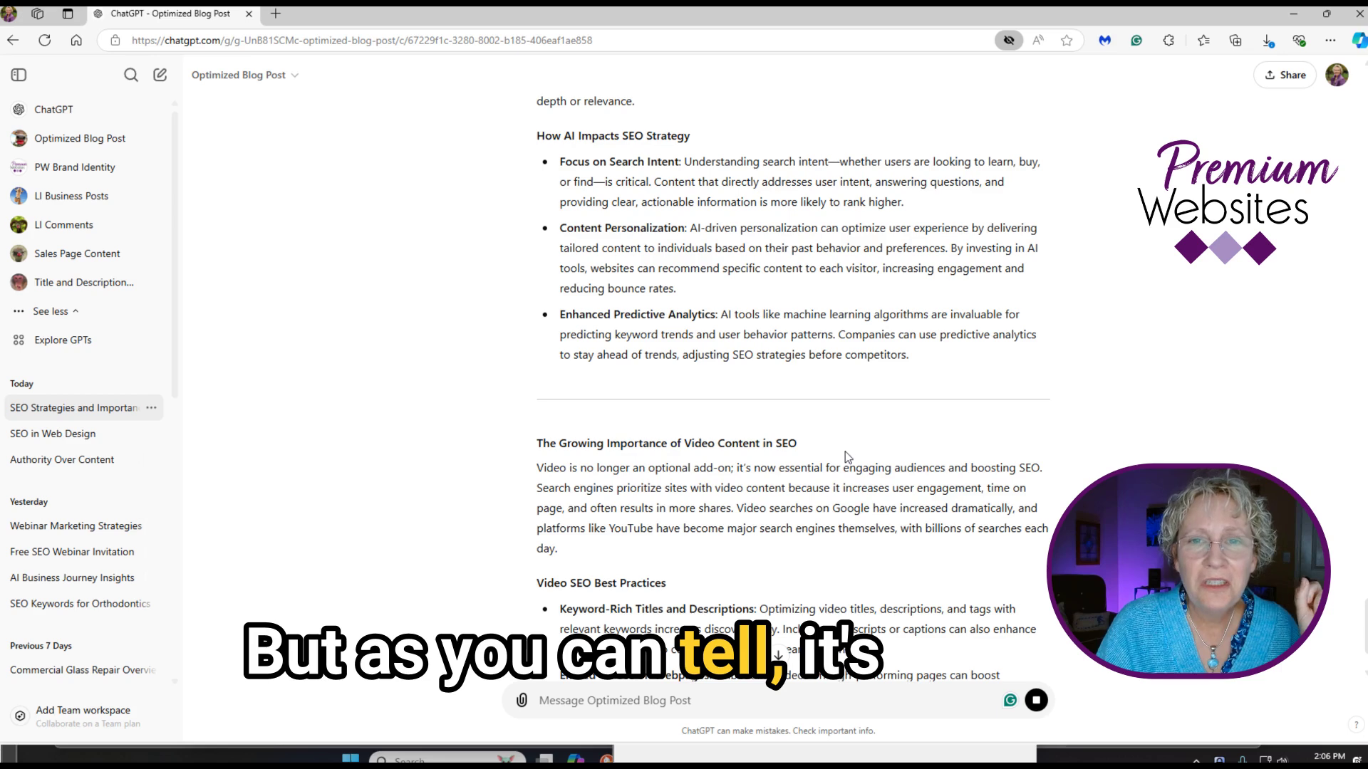